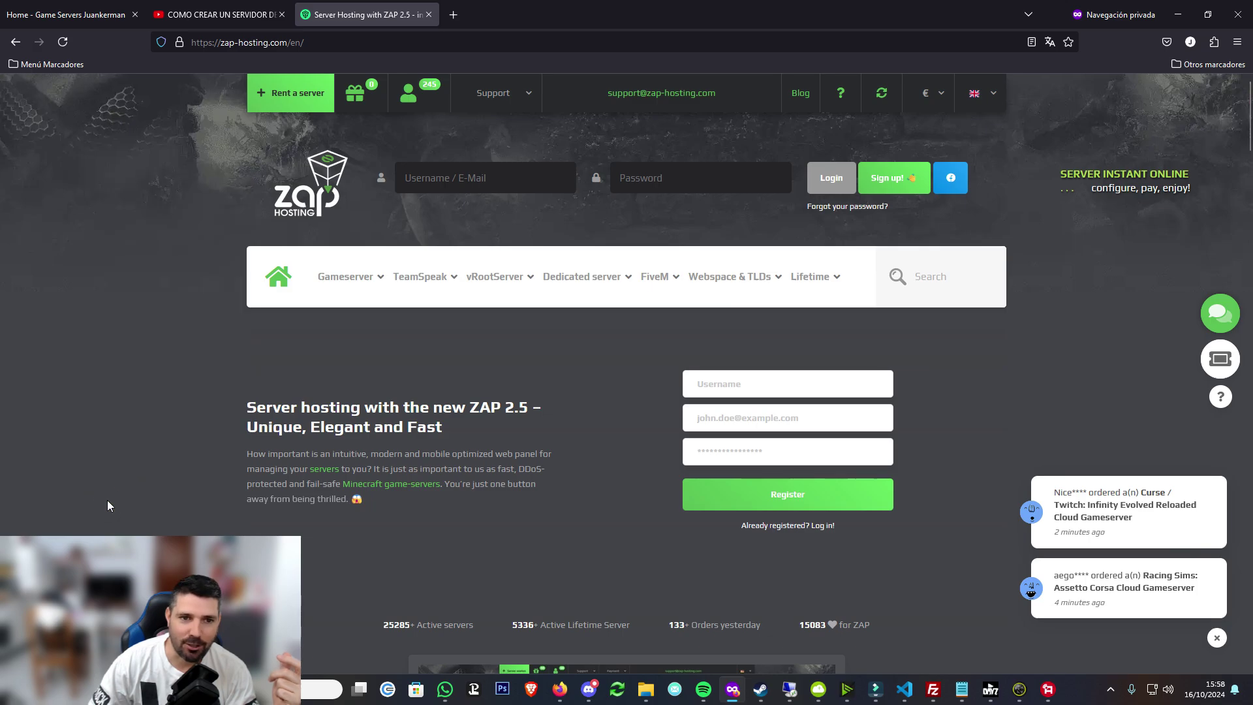
# Step: Open the ZAP-Hosting account sign-up form to view its required fields, and close it without registering
pyautogui.click(1001, 103)
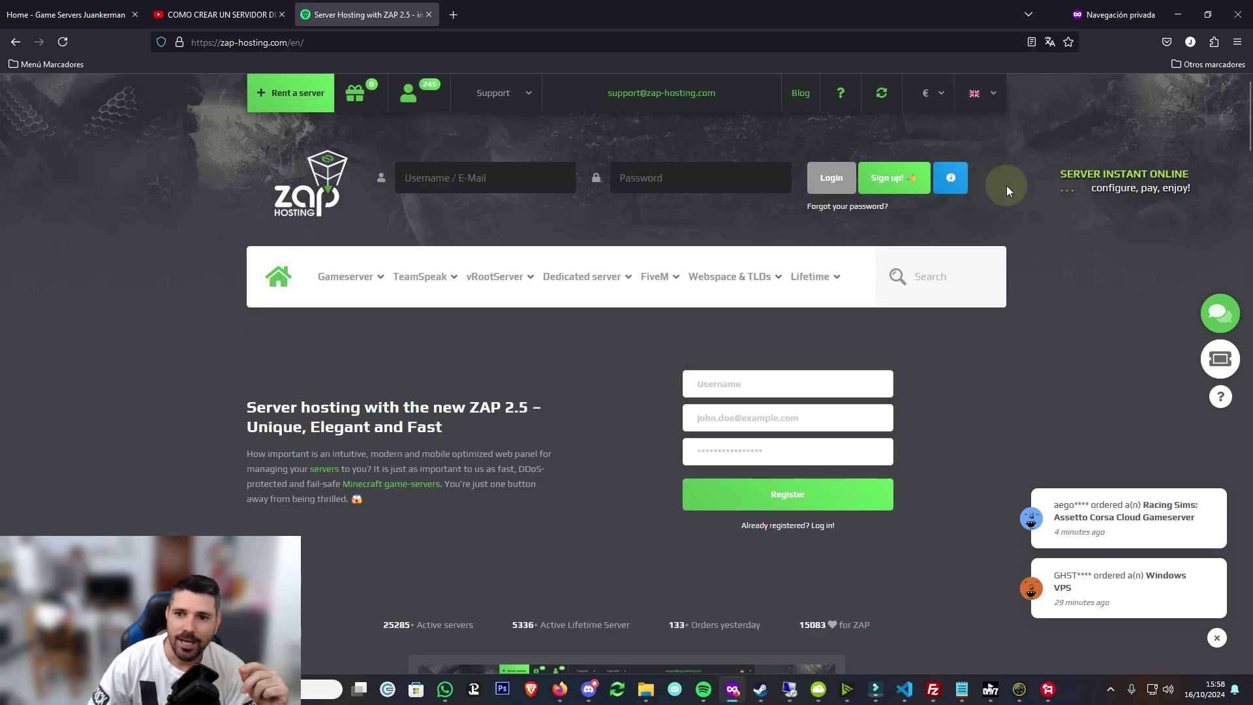
pyautogui.click(897, 177)
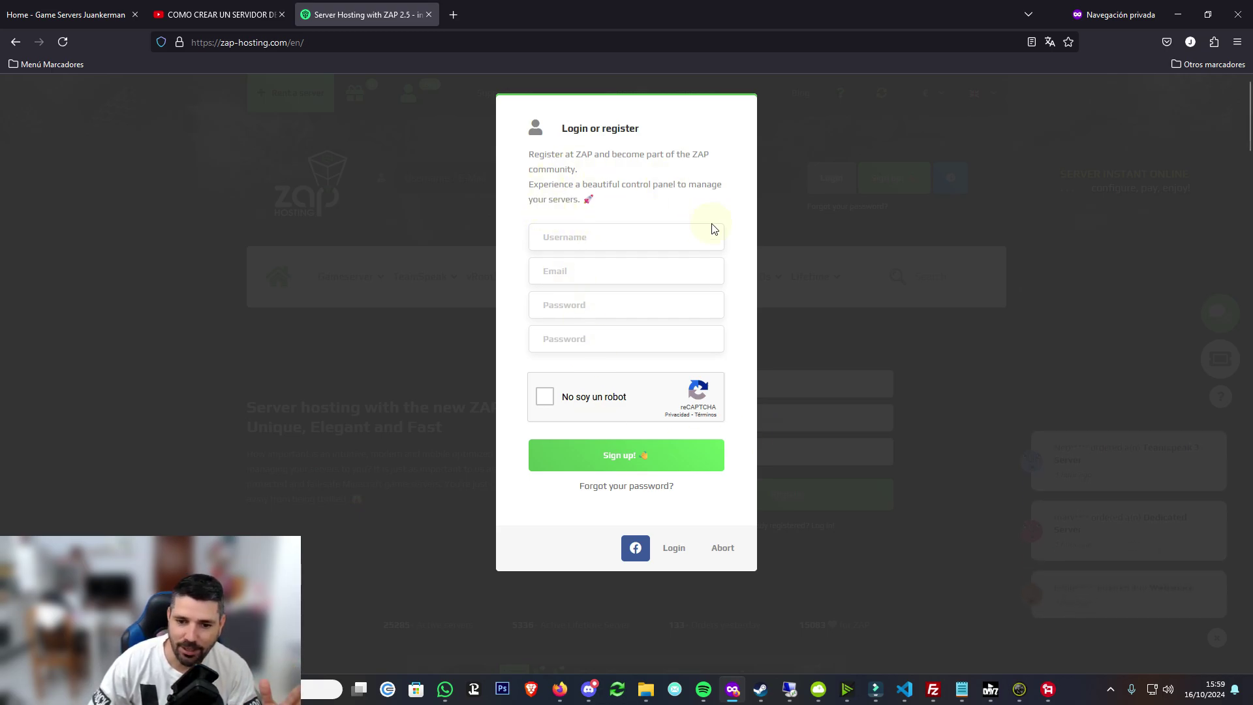
pyautogui.click(457, 225)
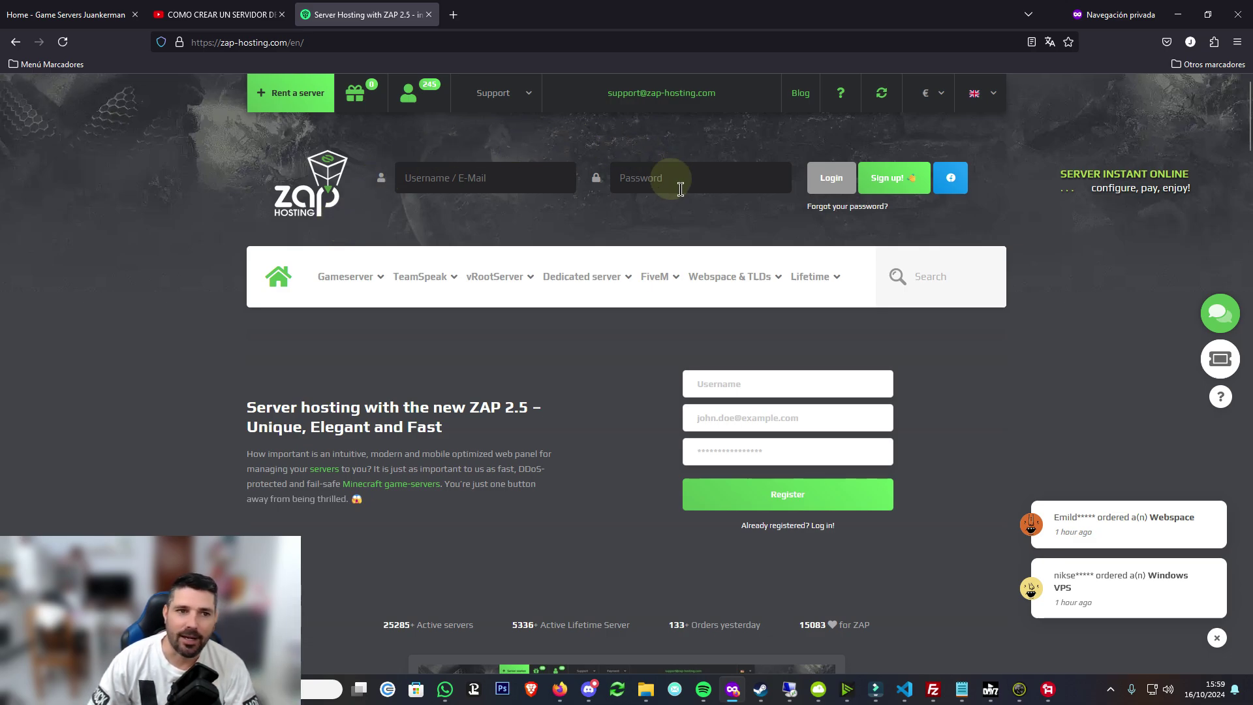
# Step: Go back to the Juankerman Servers home page and open the Servidor Dayz offer from the discounted server list
pyautogui.click(51, 13)
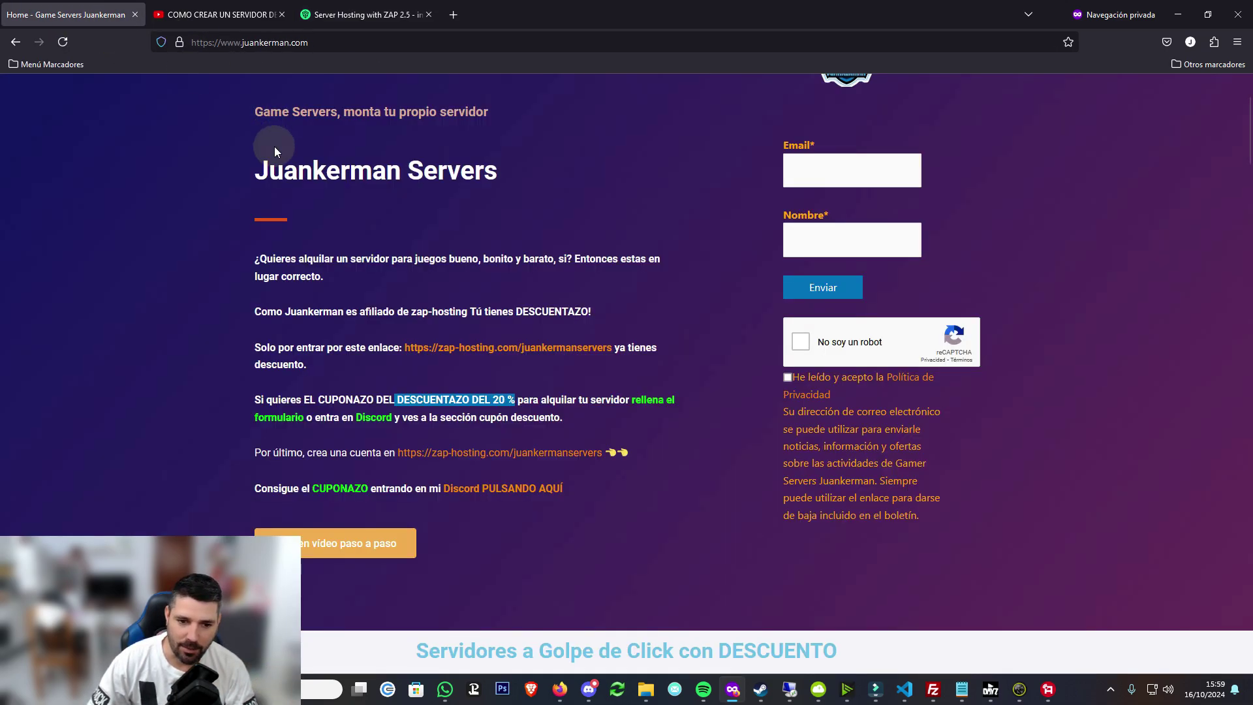
pyautogui.click(163, 260)
pyautogui.moveTo(409, 401); pyautogui.dragTo(513, 402)
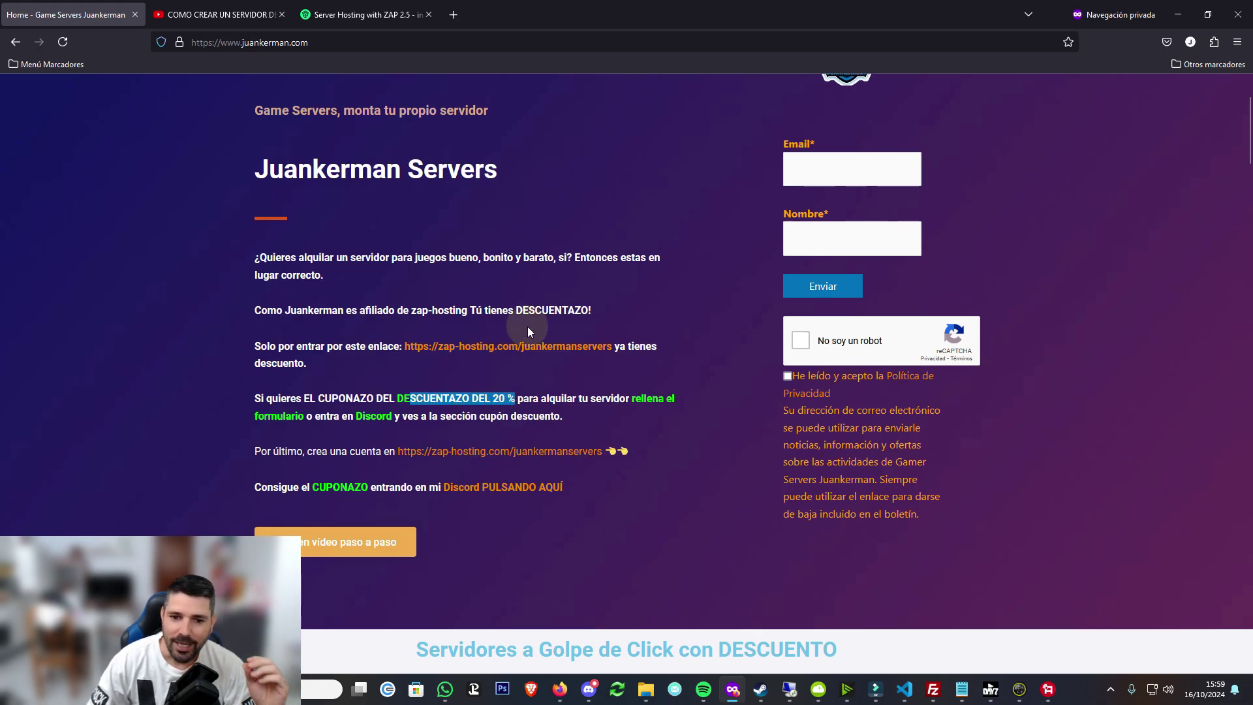
pyautogui.scroll(-3, 530, 325)
pyautogui.scroll(-6, 532, 318)
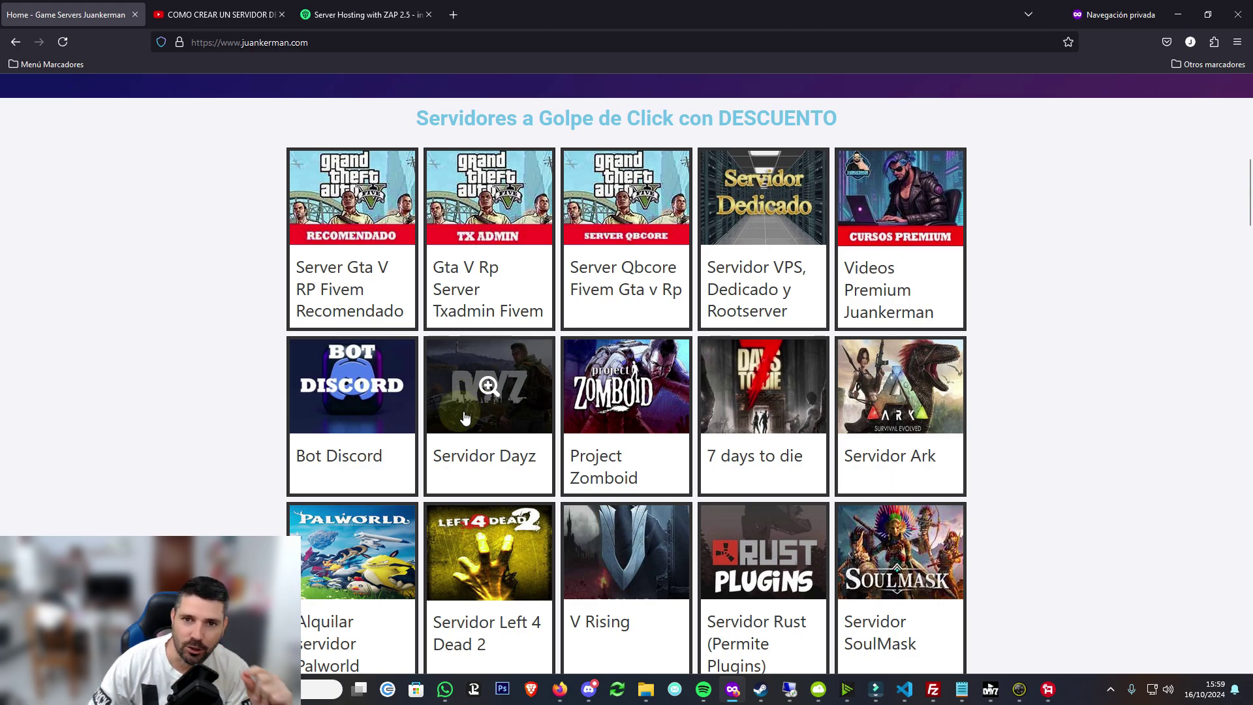
pyautogui.click(460, 422)
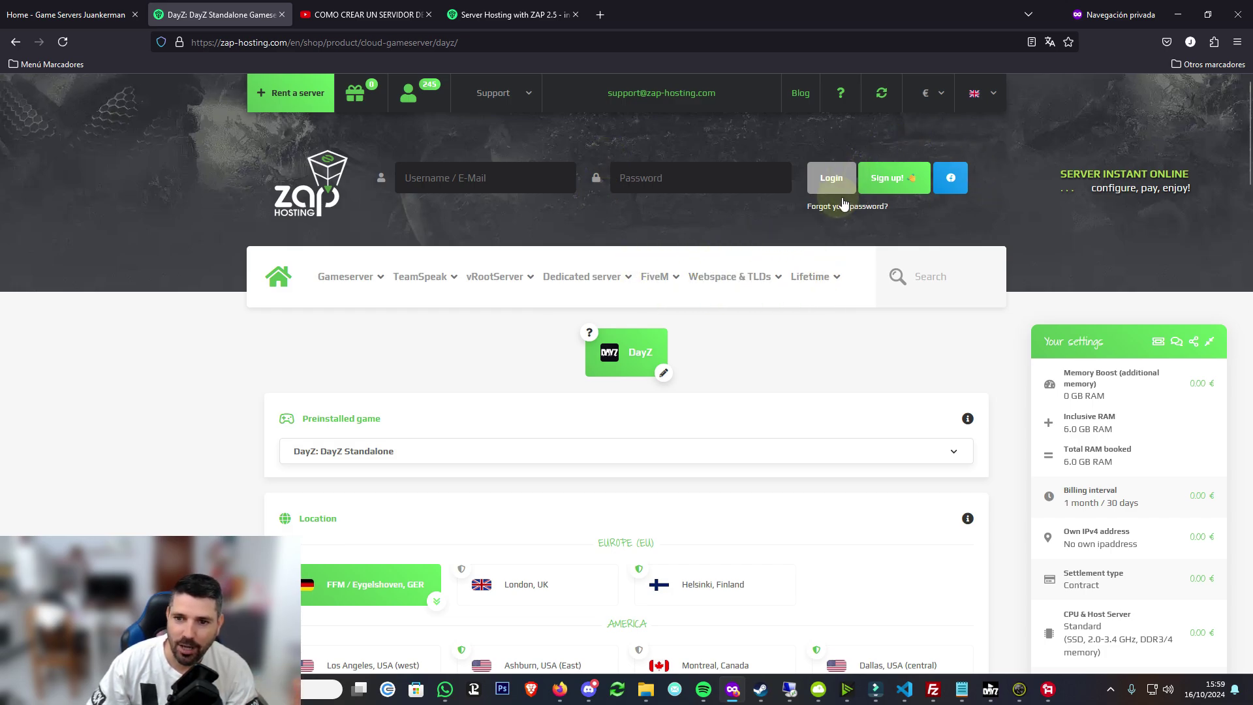
# Step: Examine the account registration fields and payment methods at the end of the DayZ order page
pyautogui.moveTo(1248, 130); pyautogui.dragTo(1248, 483)
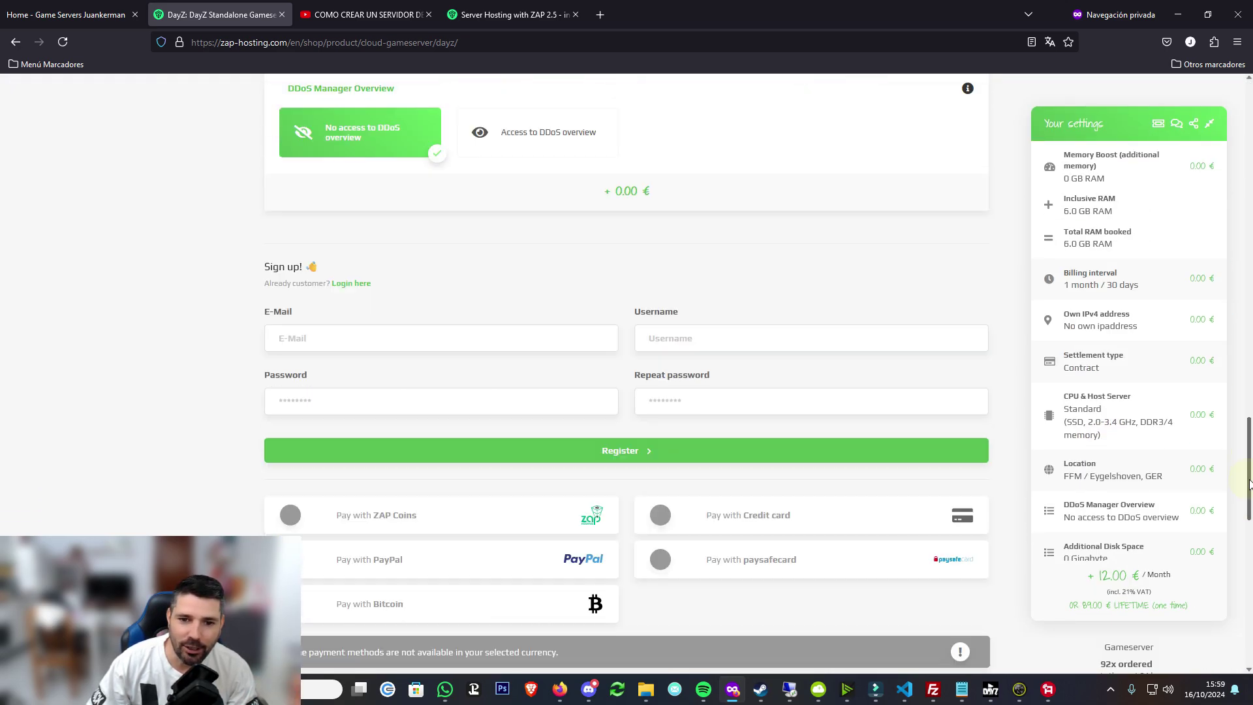
pyautogui.scroll(-5, 1248, 483)
pyautogui.scroll(5, 1240, 476)
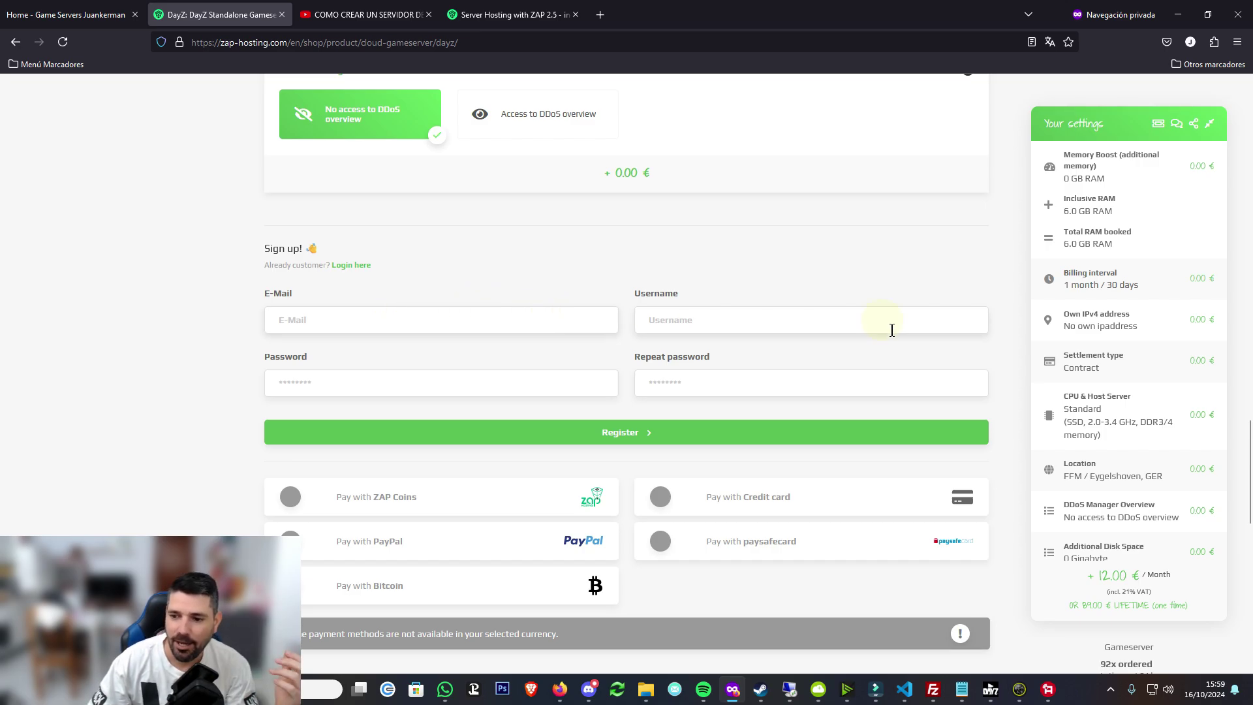
# Step: Run the ping check for the available DayZ server locations
pyautogui.scroll(15, 891, 330)
pyautogui.scroll(-3, 704, 350)
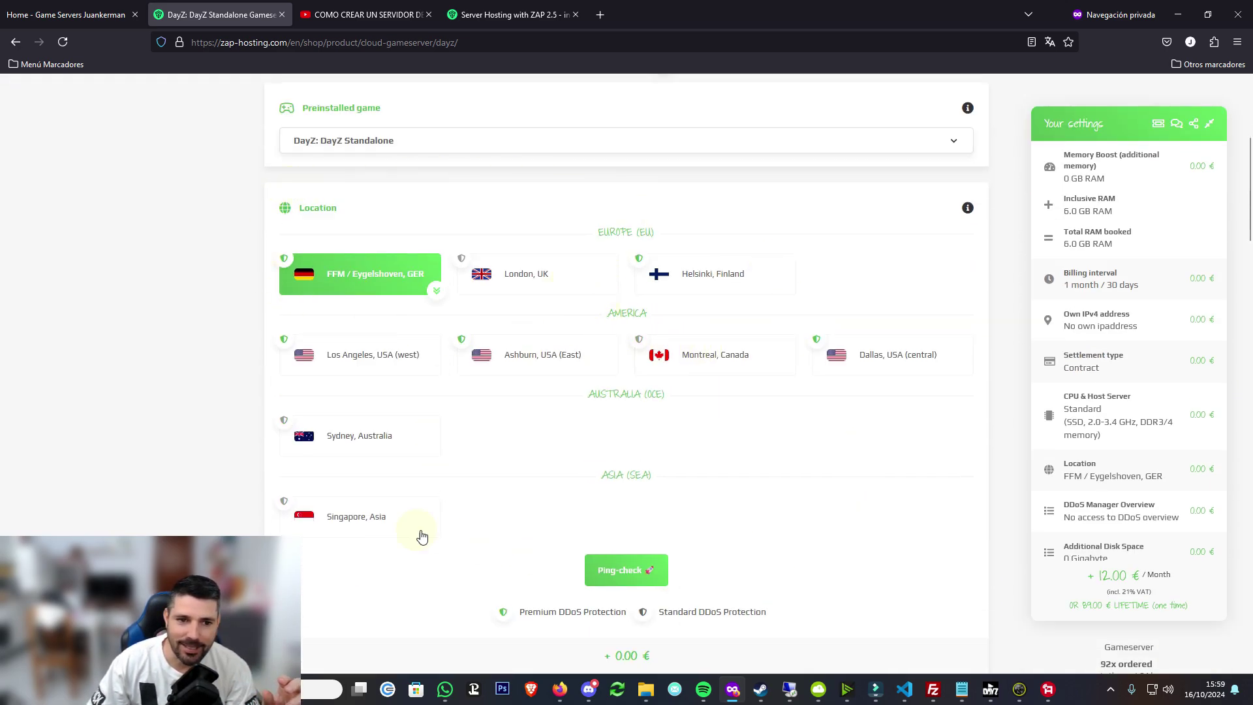
pyautogui.click(617, 574)
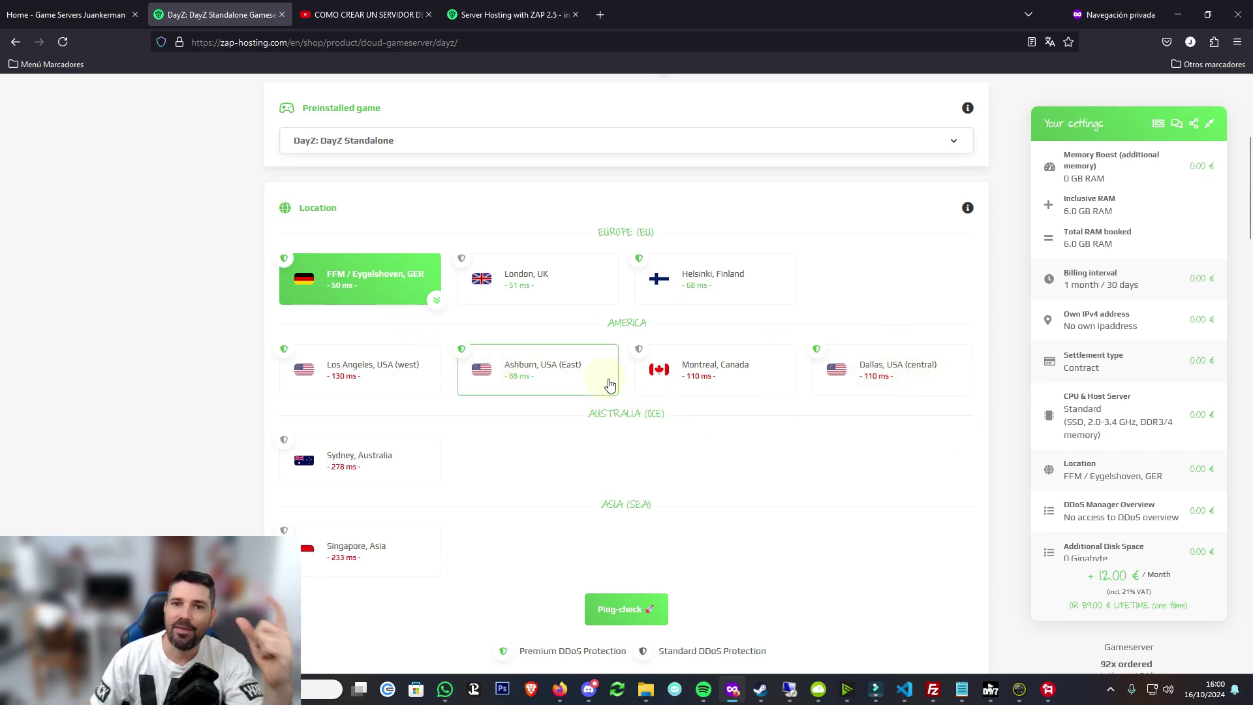
# Step: Try 28 gameserver slots to compare the price, and set the slot count back to 20
pyautogui.scroll(-3, 593, 390)
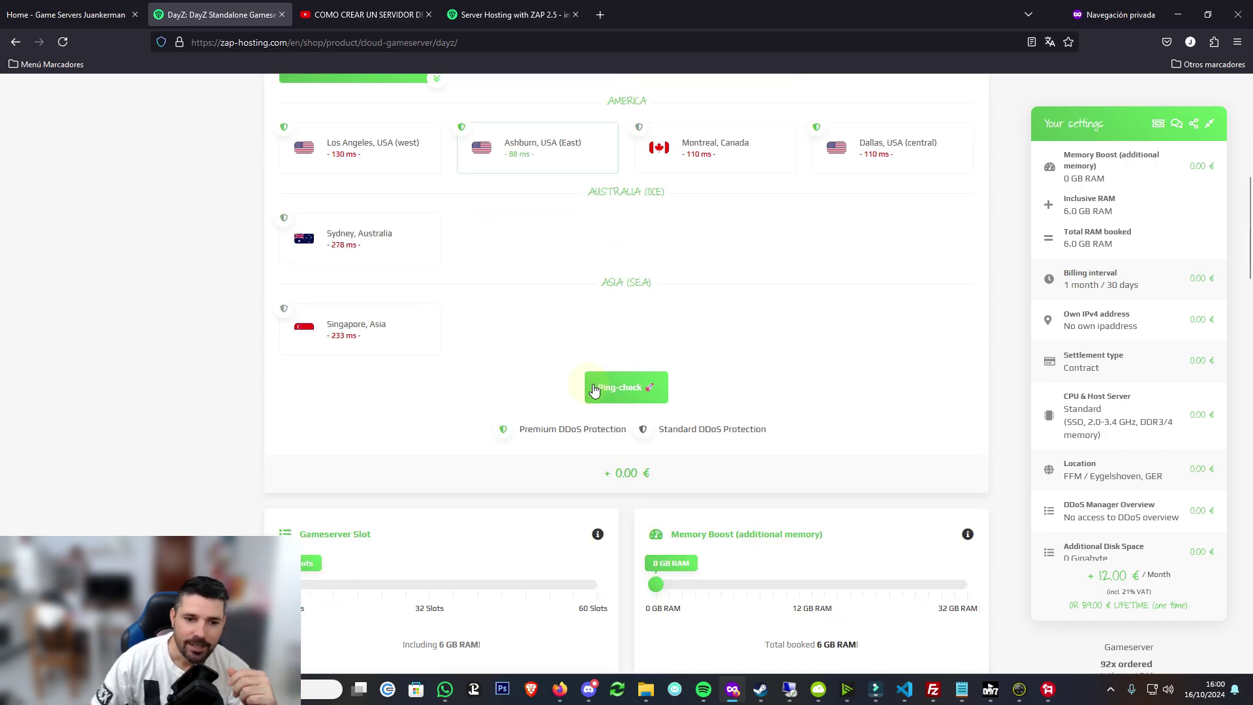
pyautogui.scroll(-2, 607, 388)
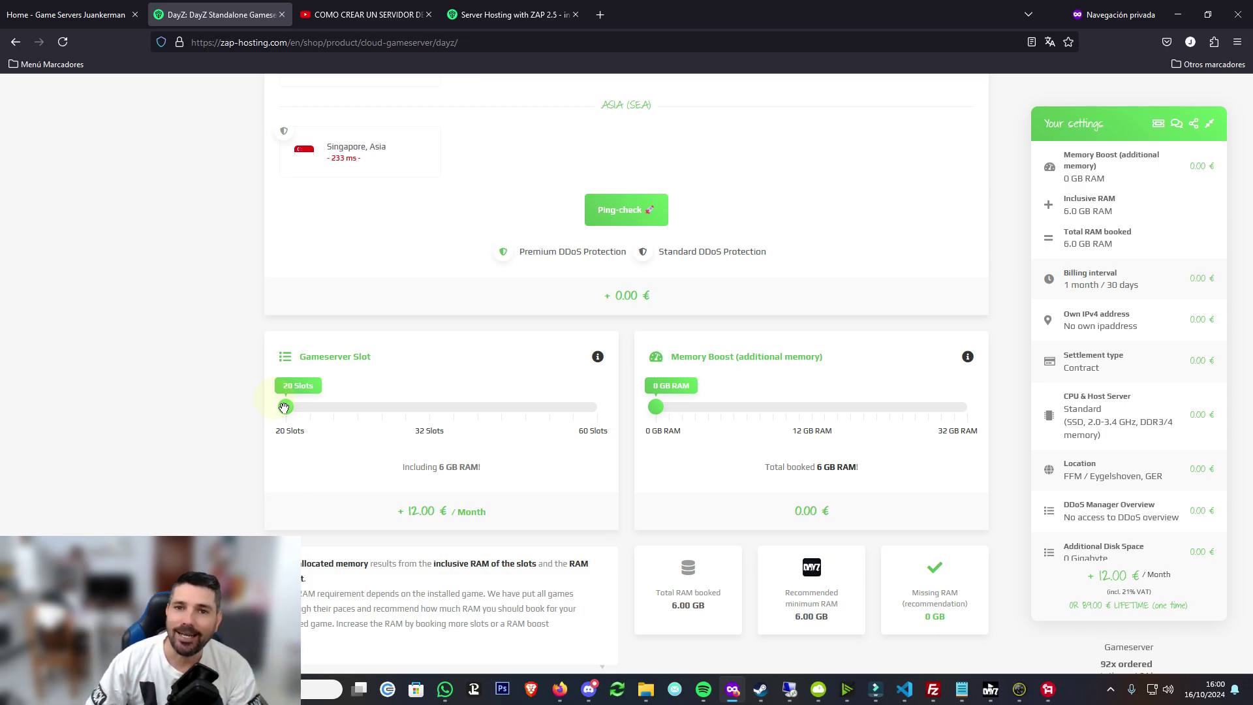
pyautogui.moveTo(286, 406); pyautogui.dragTo(382, 406)
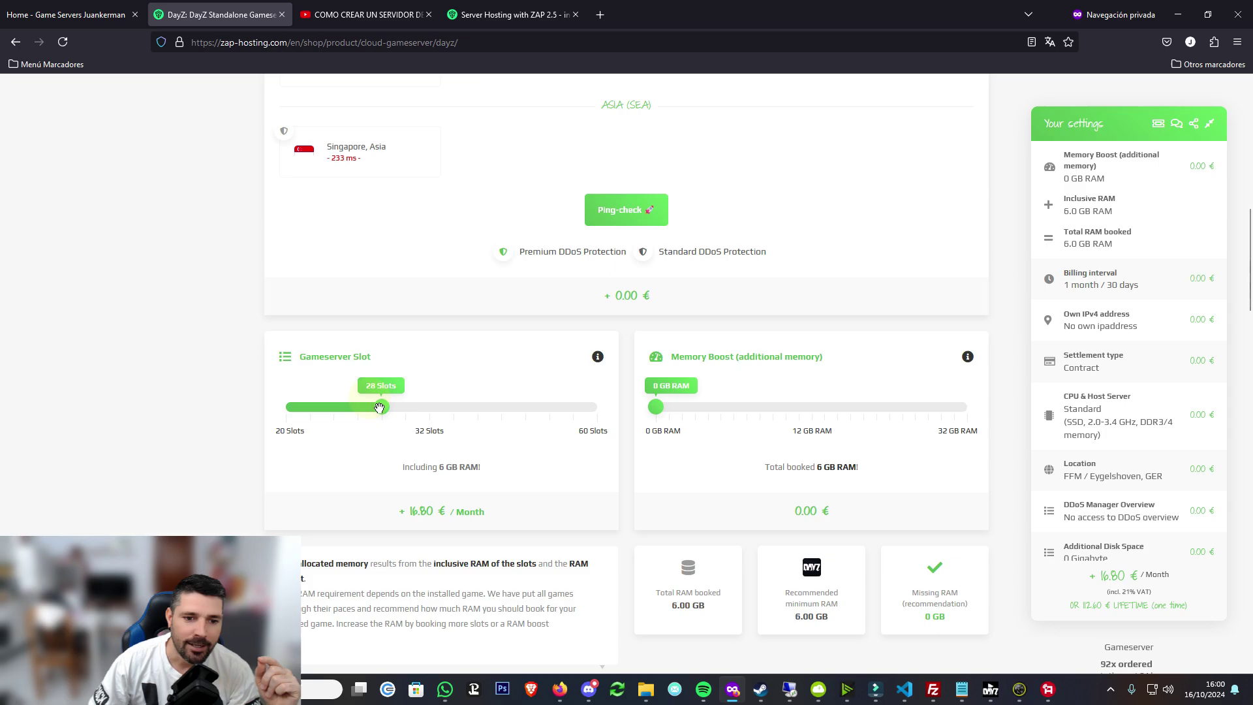
pyautogui.moveTo(379, 408); pyautogui.dragTo(265, 411)
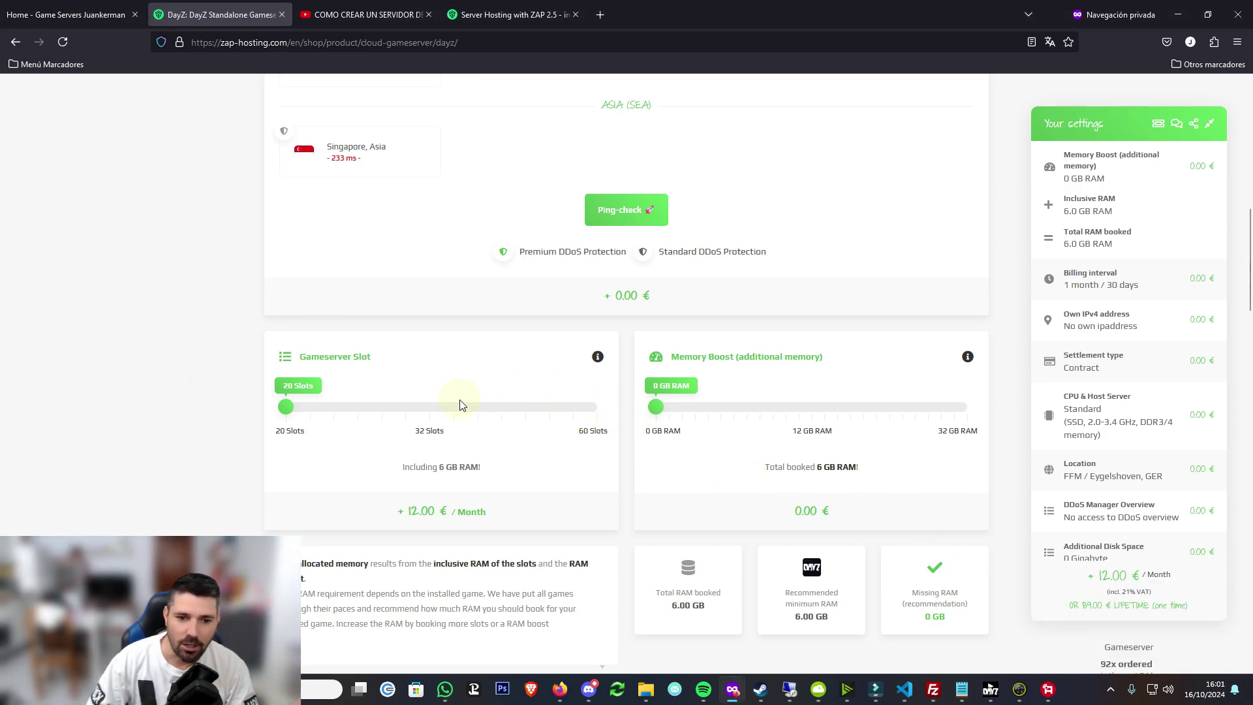
pyautogui.moveTo(289, 405); pyautogui.dragTo(218, 409)
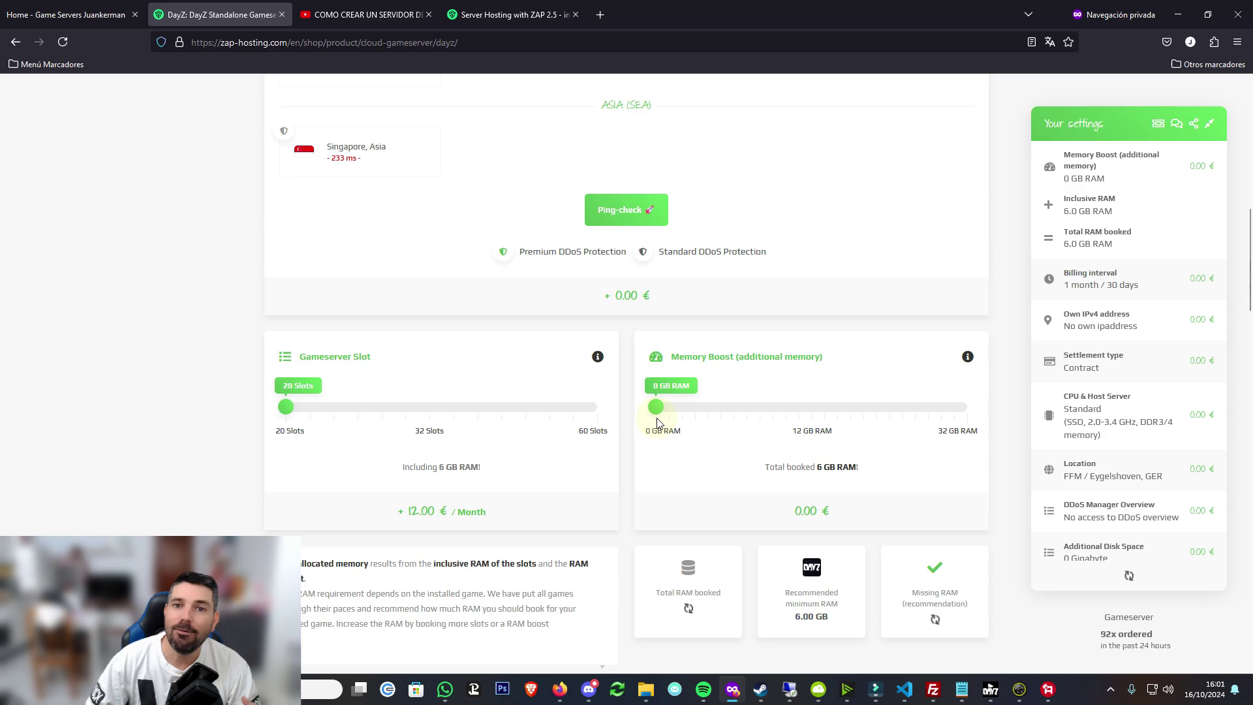
# Step: Try a memory boost of 5 GB RAM, and return the additional memory to 0 GB
pyautogui.moveTo(651, 408); pyautogui.dragTo(619, 407)
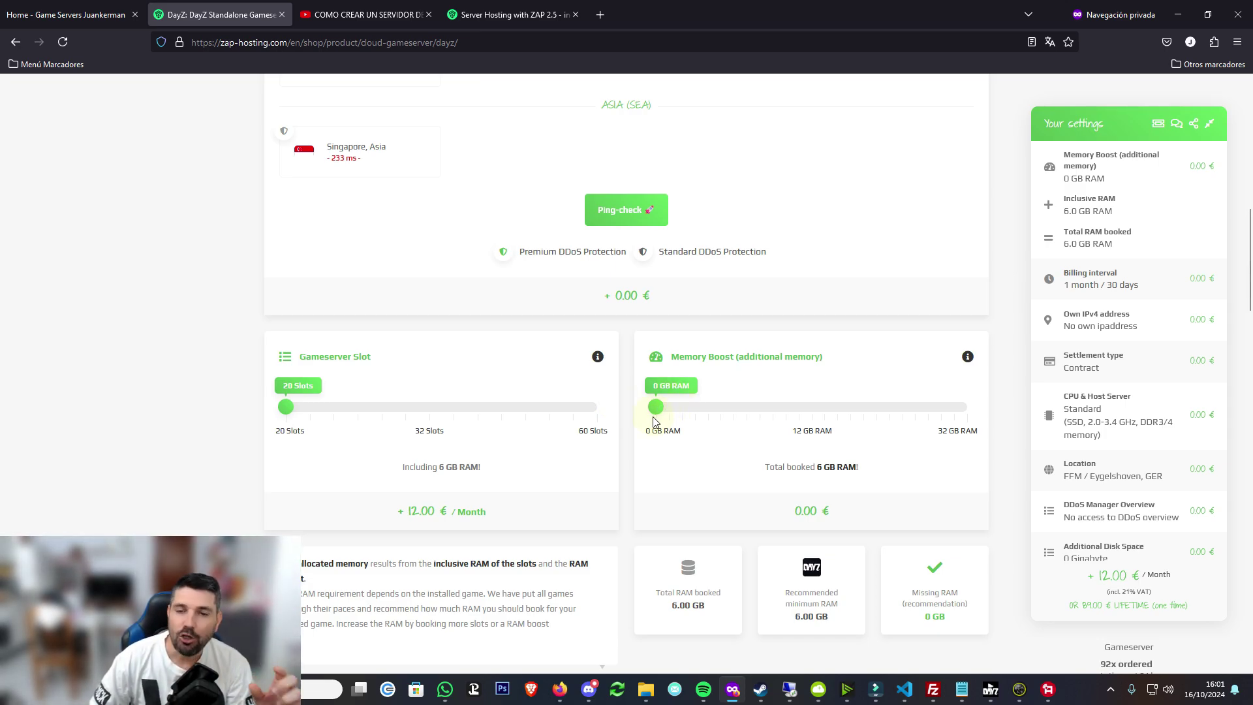
pyautogui.moveTo(655, 401); pyautogui.dragTo(721, 406)
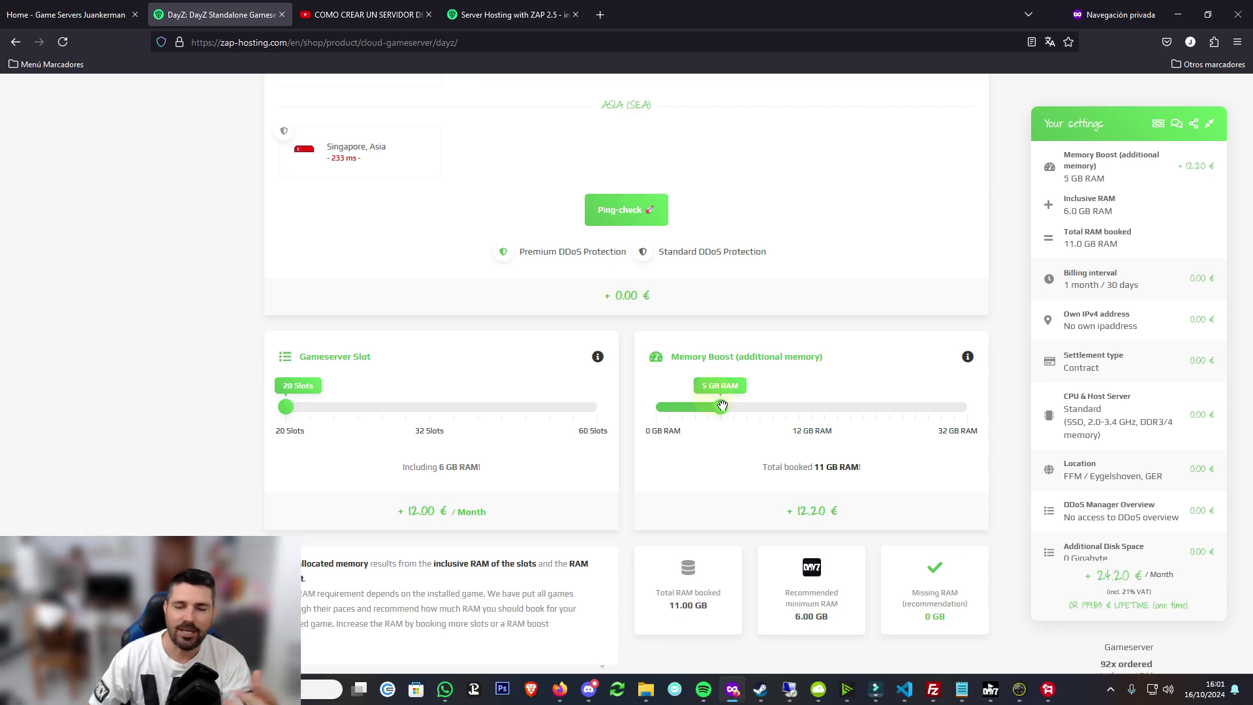
pyautogui.moveTo(722, 406); pyautogui.dragTo(542, 396)
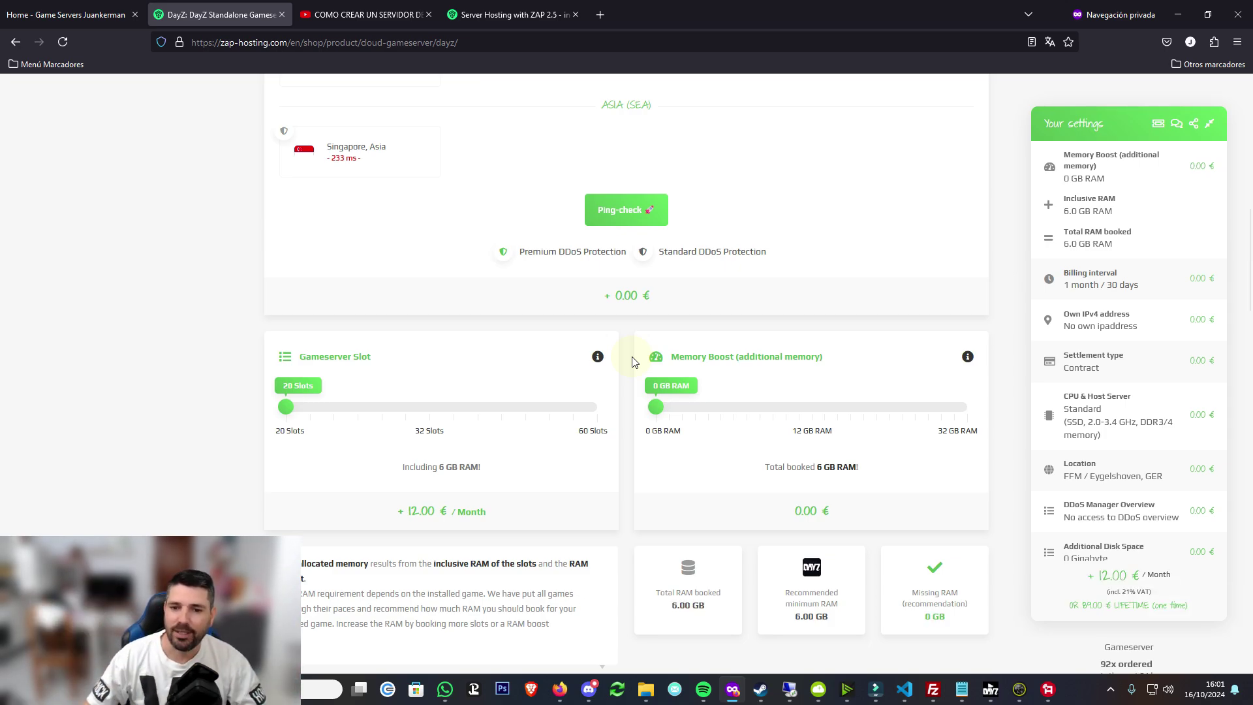
pyautogui.moveTo(656, 406); pyautogui.dragTo(587, 401)
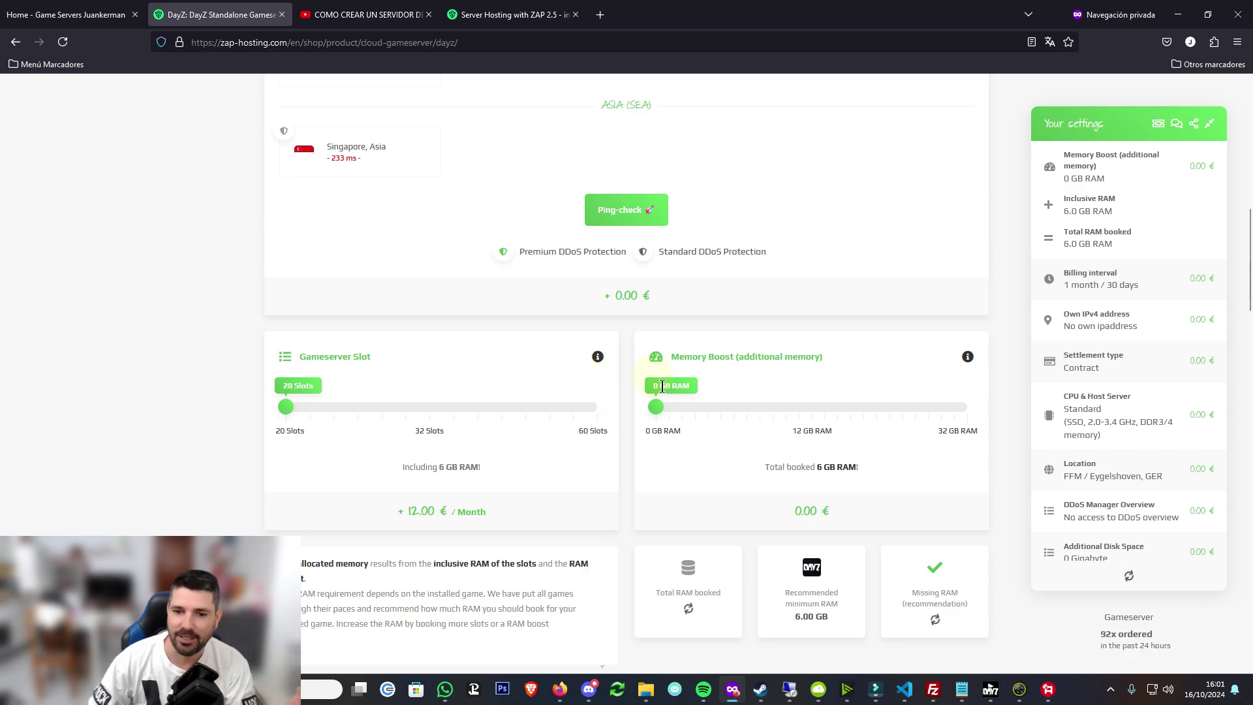
pyautogui.moveTo(656, 406); pyautogui.dragTo(553, 408)
# Step: Try 50 gigabytes of additional disk space, and return it to 0 gigabytes
pyautogui.scroll(-7, 550, 335)
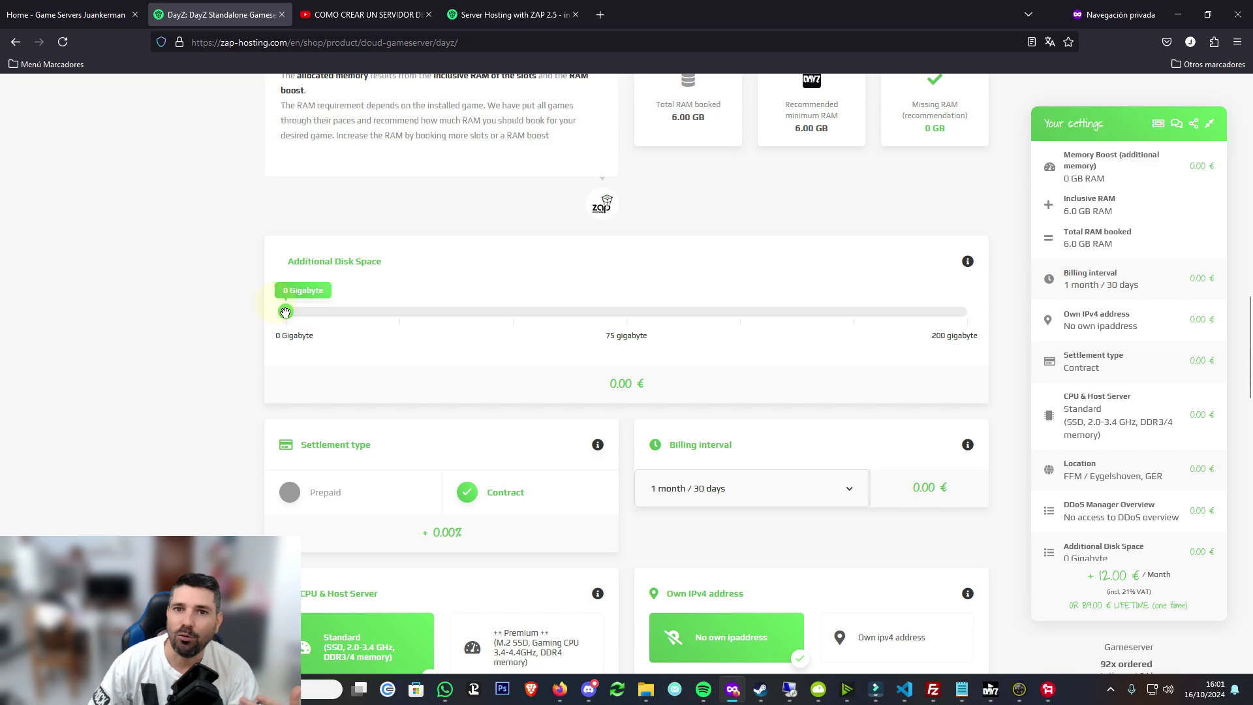
pyautogui.moveTo(285, 312); pyautogui.dragTo(509, 312)
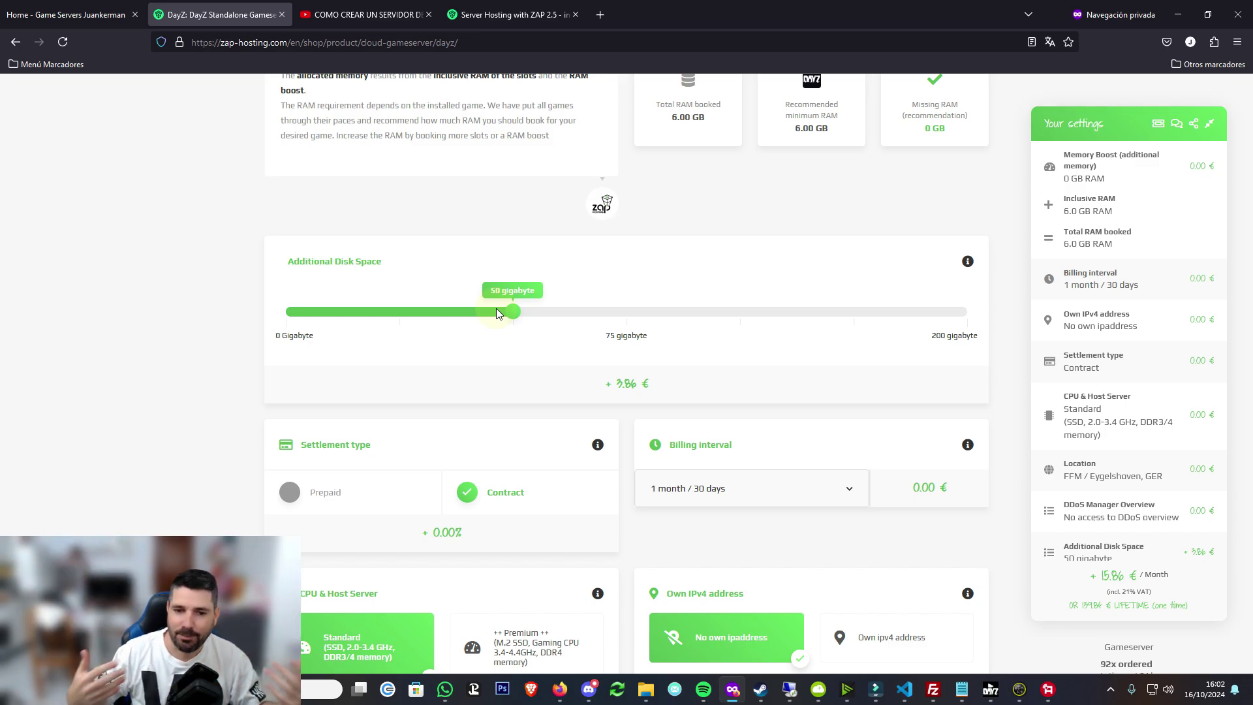
pyautogui.moveTo(495, 308); pyautogui.dragTo(287, 311)
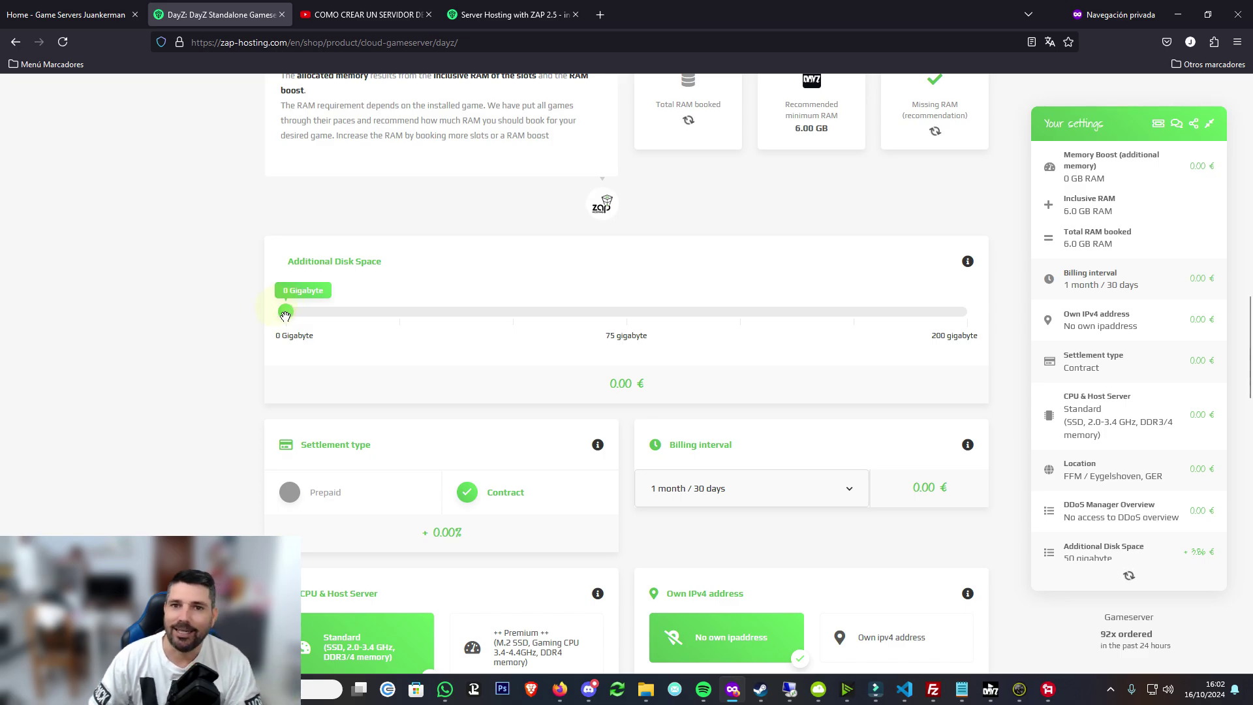
pyautogui.moveTo(286, 314); pyautogui.dragTo(209, 316)
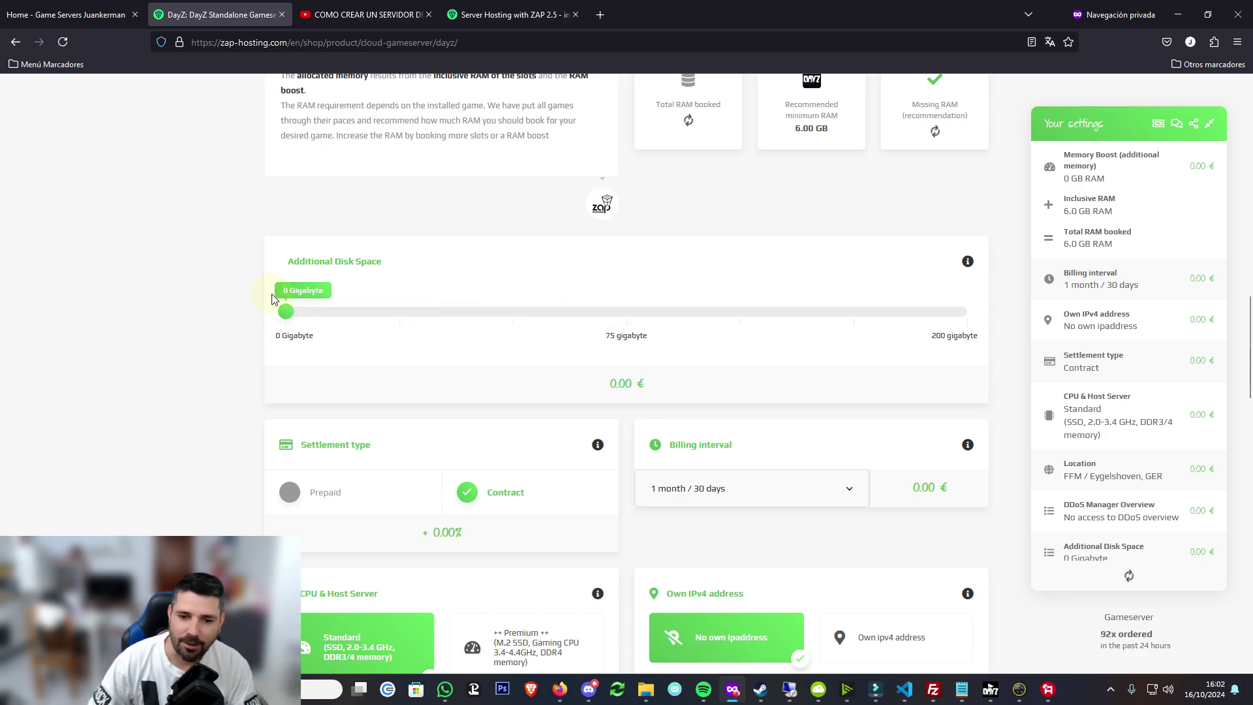
# Step: Review the billing interval choices and select 1 month / 30 days
pyautogui.scroll(-2, 502, 324)
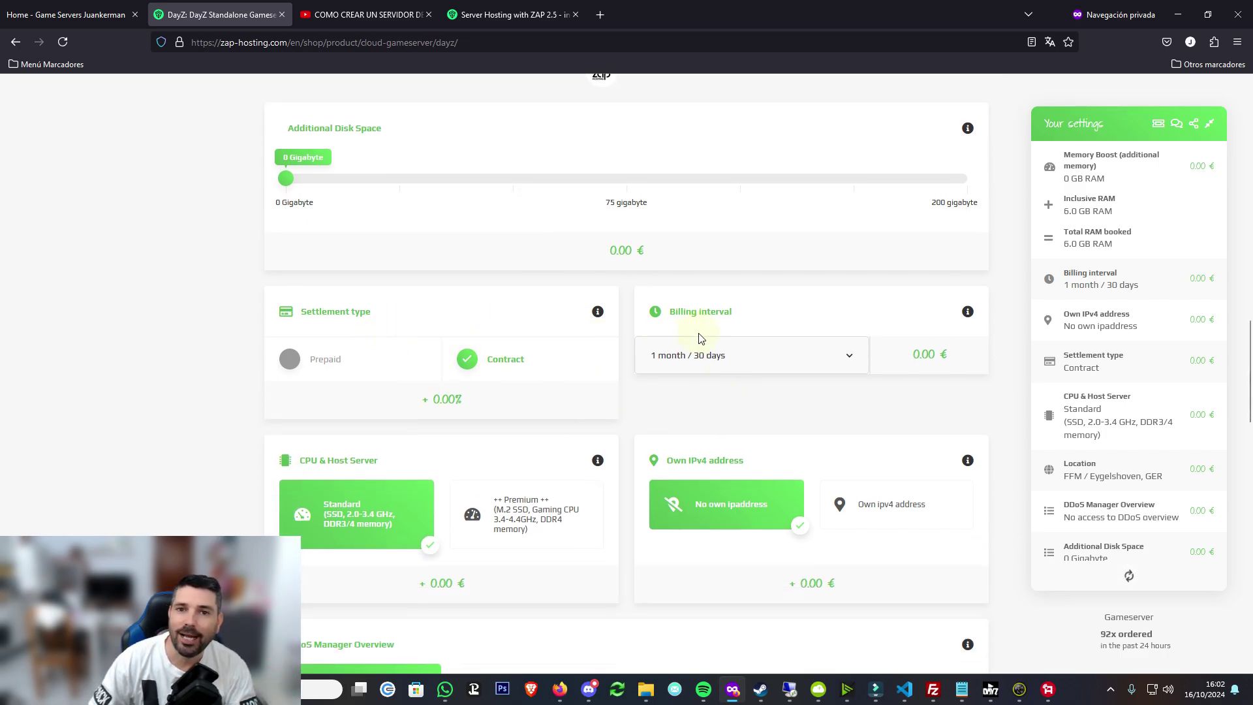
pyautogui.click(746, 356)
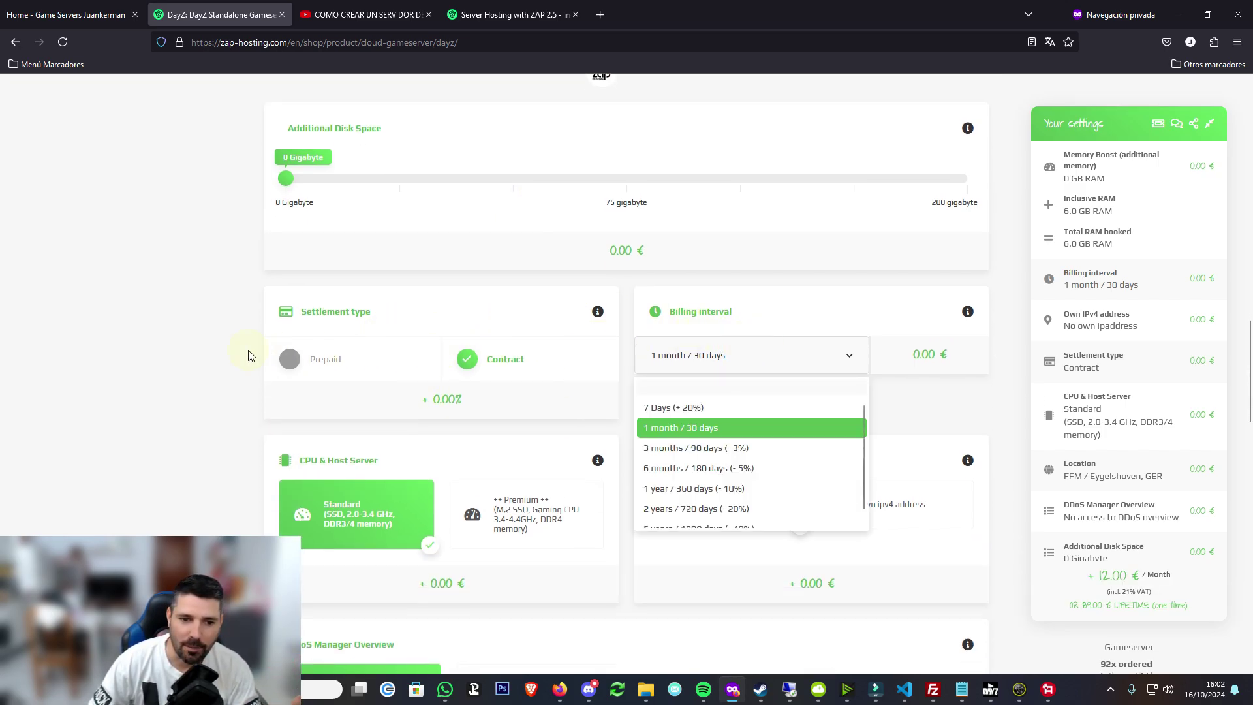
pyautogui.click(686, 434)
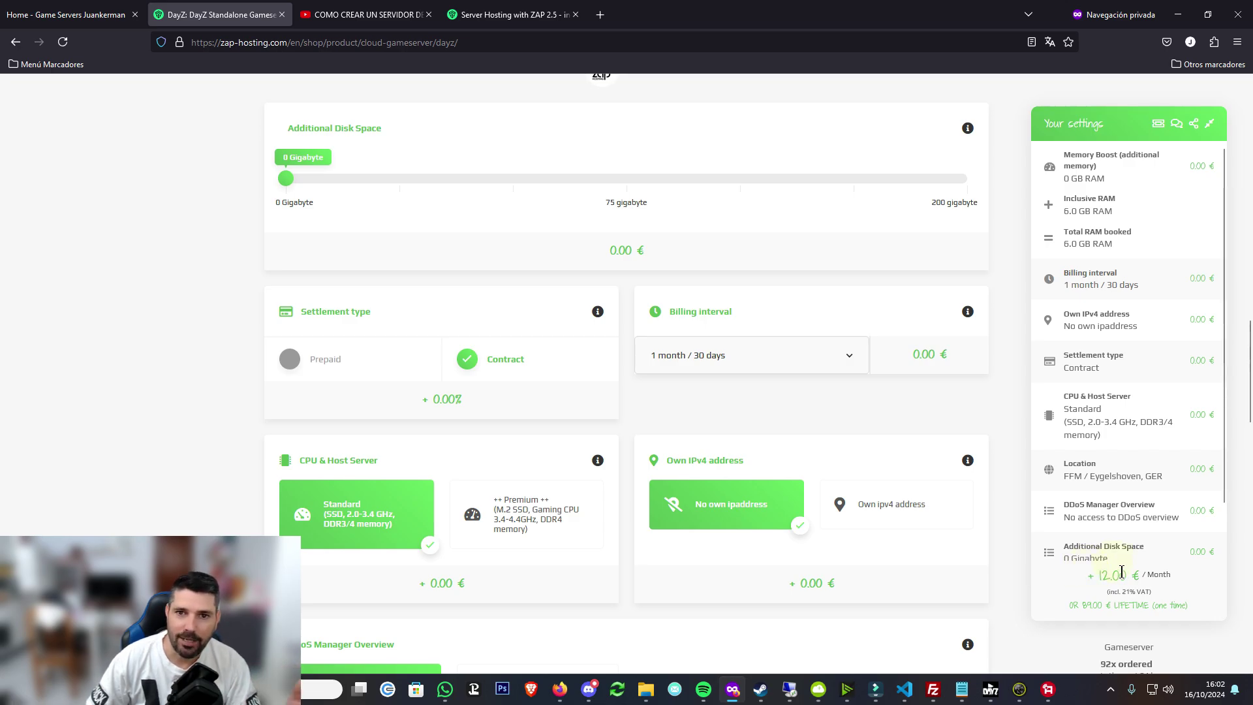
# Step: Review the slot, memory, disk, billing, CPU, IPv4 and DDoS options through to the registration section of the order page
pyautogui.scroll(10, 559, 287)
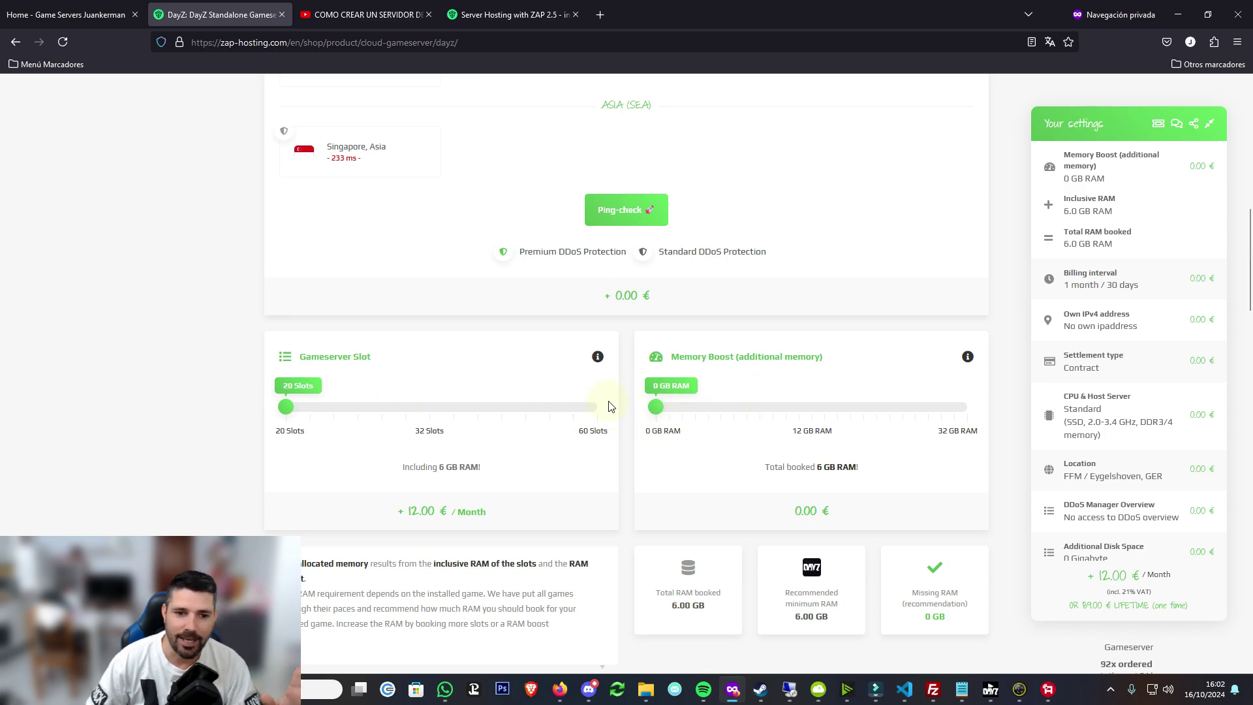
pyautogui.scroll(-8, 782, 392)
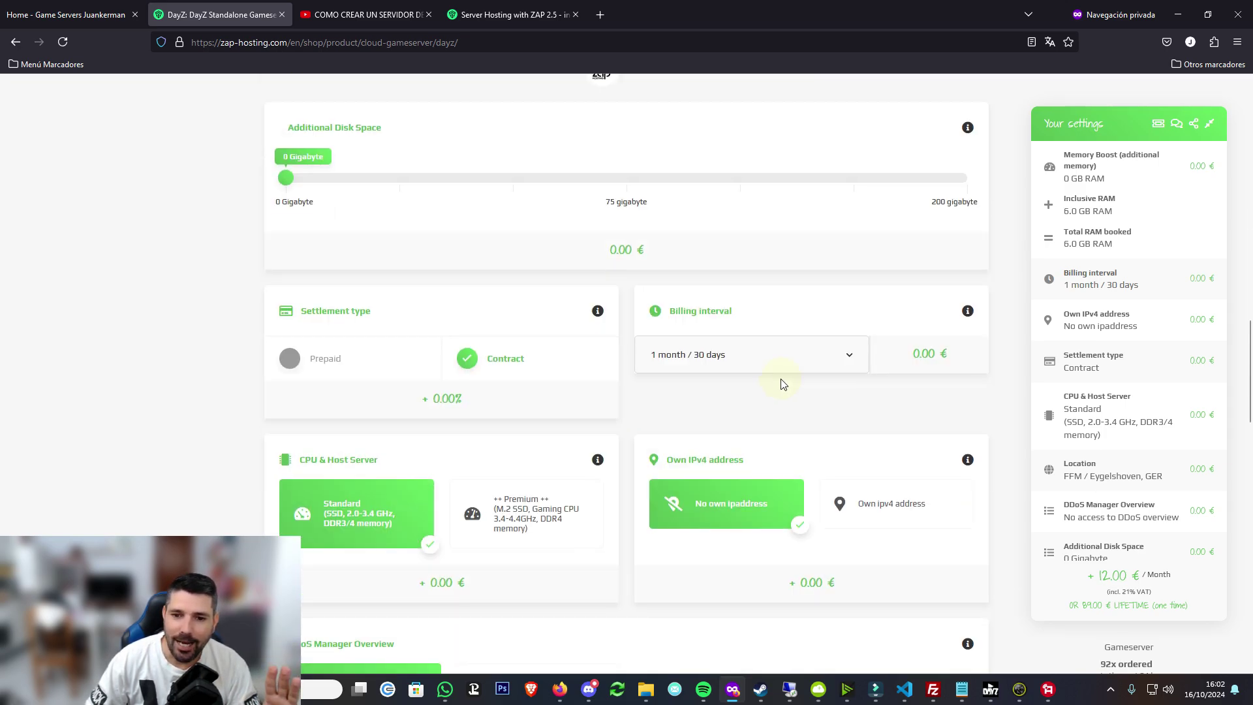
pyautogui.scroll(-12, 783, 384)
pyautogui.scroll(6, 785, 339)
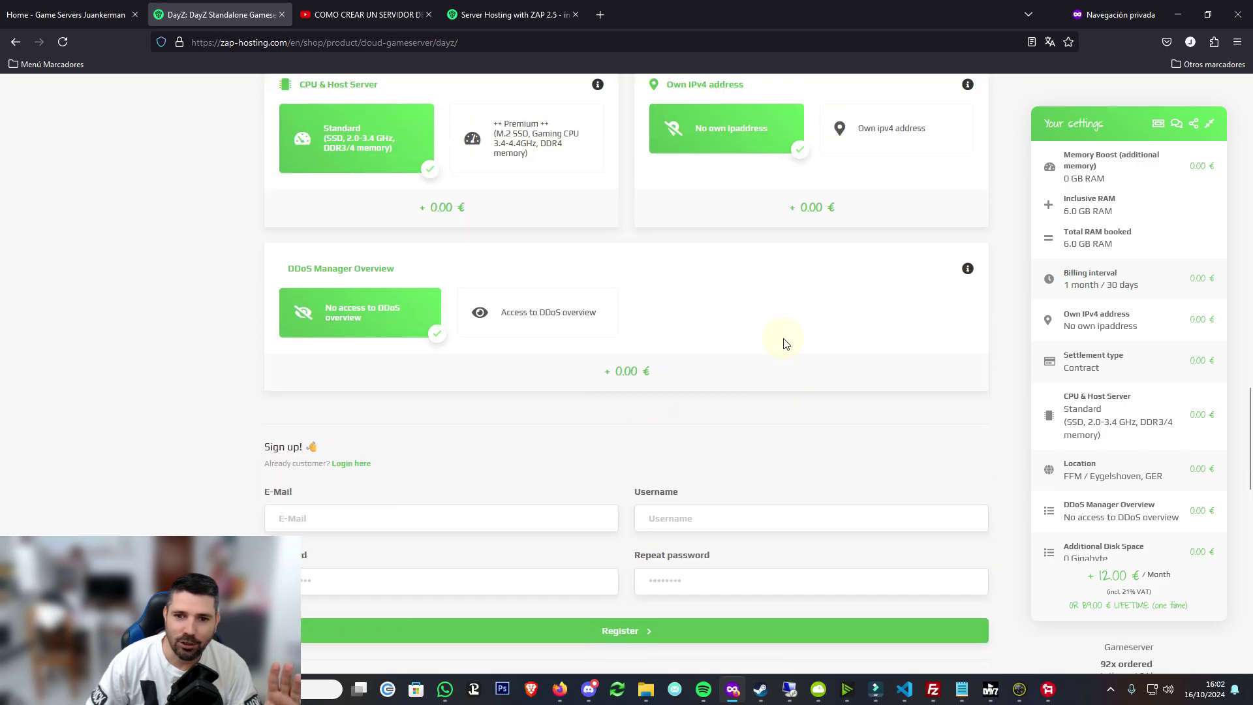
pyautogui.scroll(4, 785, 344)
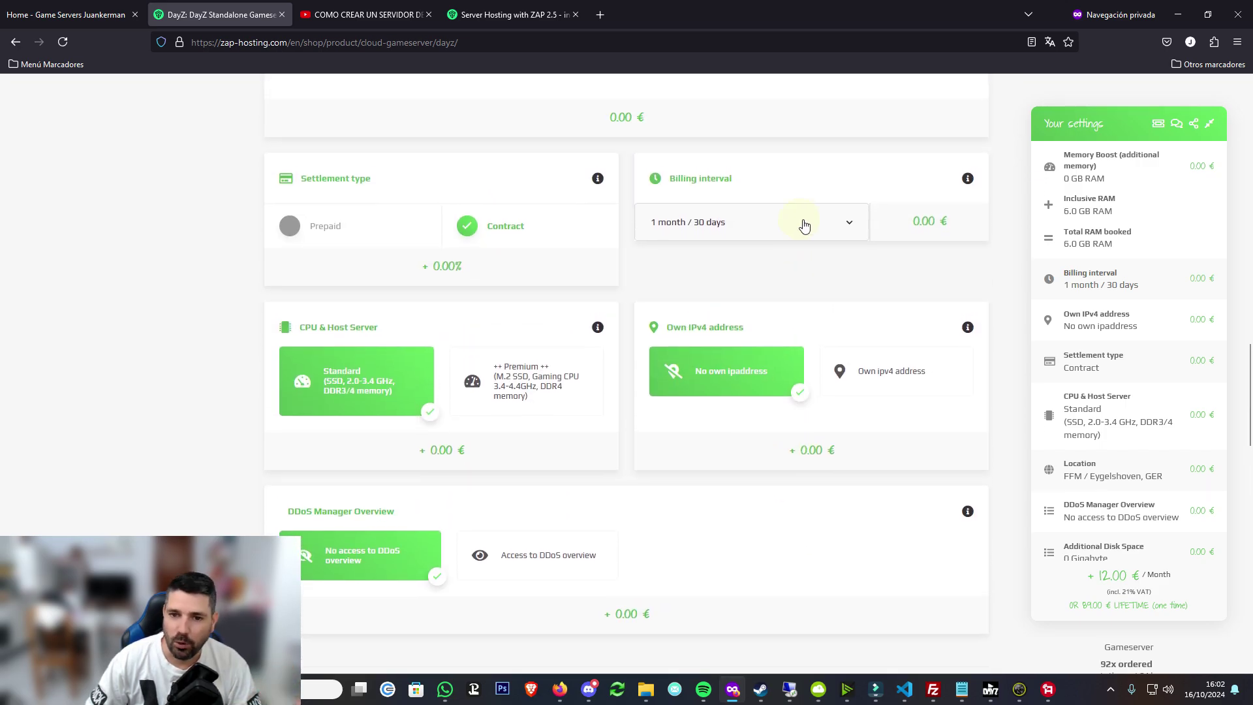
pyautogui.scroll(-9, 571, 332)
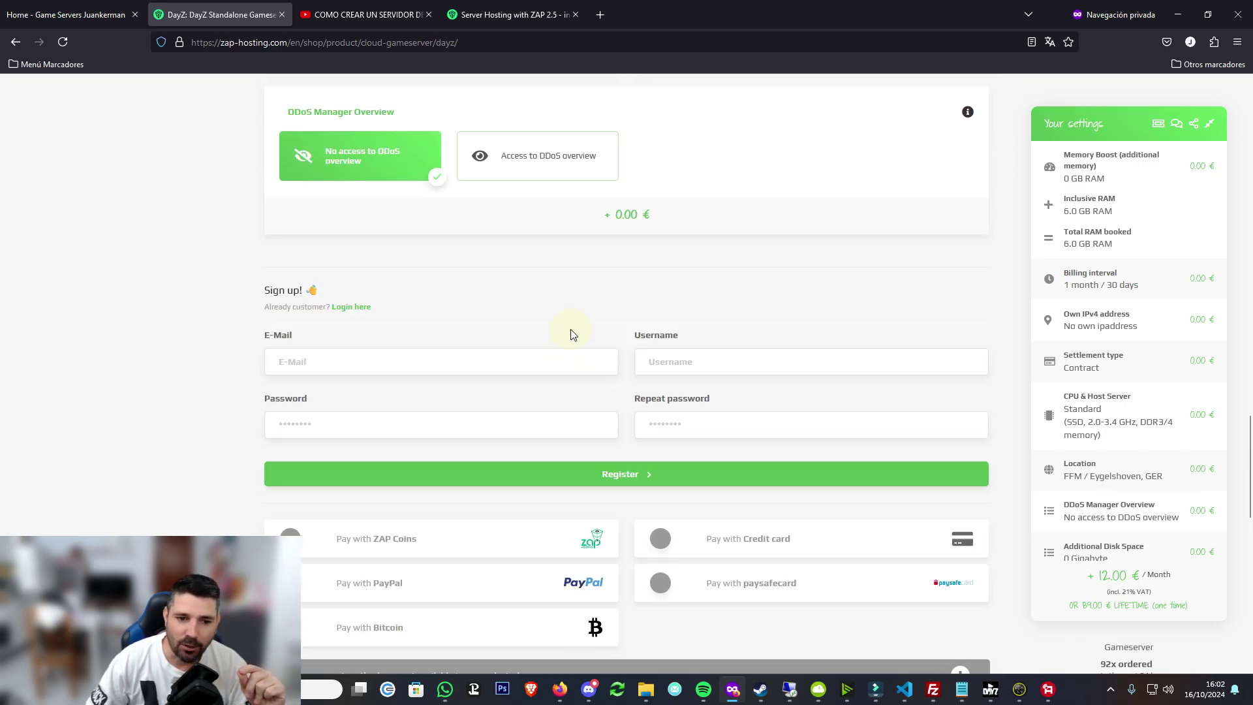
pyautogui.scroll(2, 338, 228)
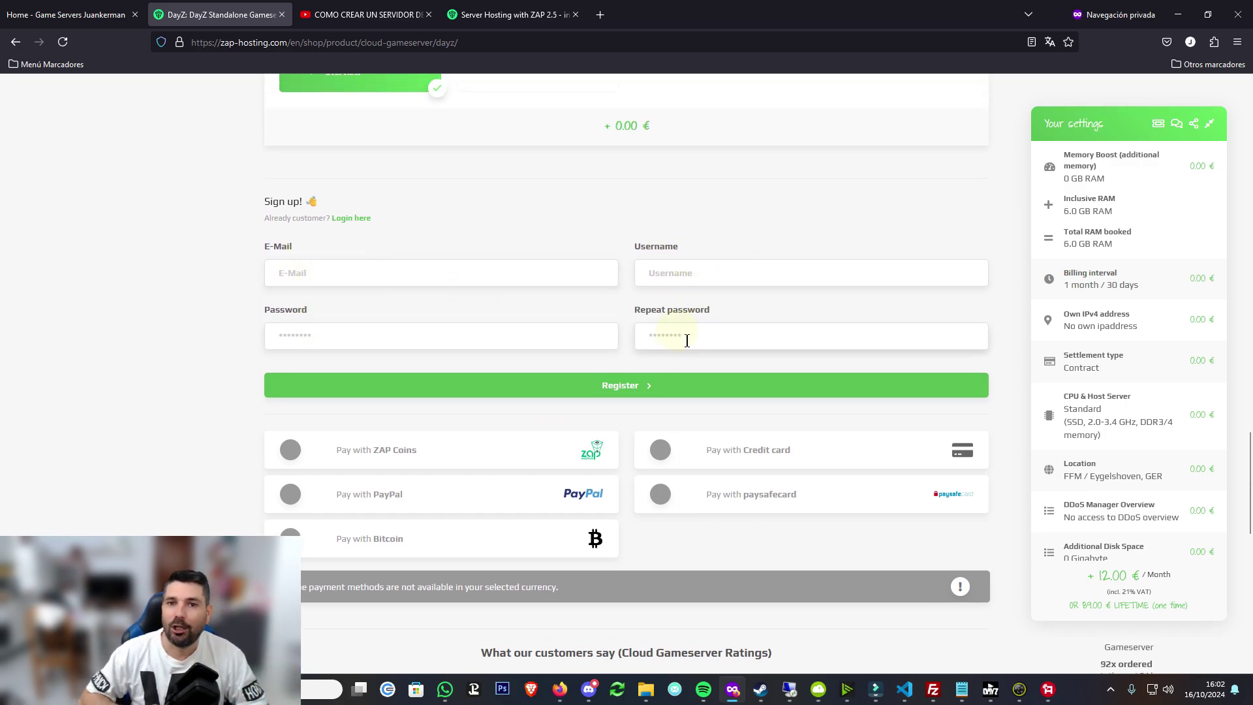
# Step: Check the login fields in the page header, and go back to the order's registration form and payment methods
pyautogui.moveTo(1249, 434); pyautogui.dragTo(1249, 152)
pyautogui.scroll(5, 879, 160)
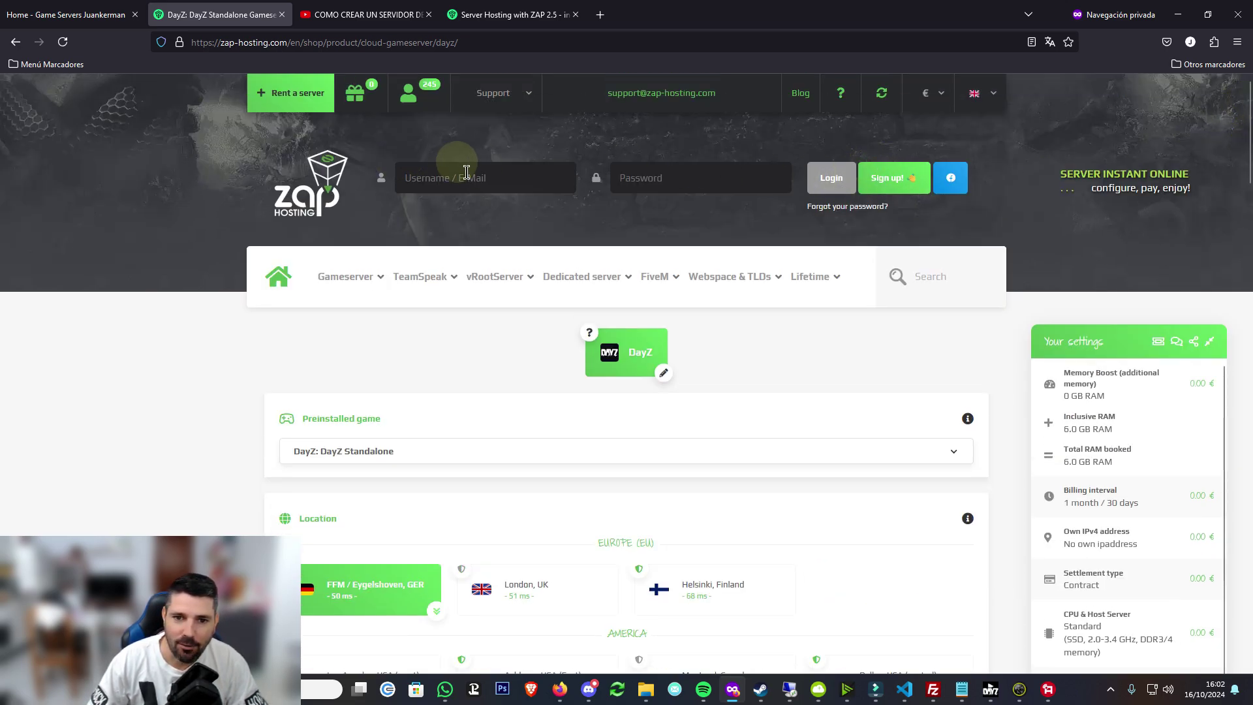
pyautogui.moveTo(1248, 159); pyautogui.dragTo(1161, 512)
pyautogui.scroll(-1, 483, 284)
pyautogui.scroll(4, 516, 303)
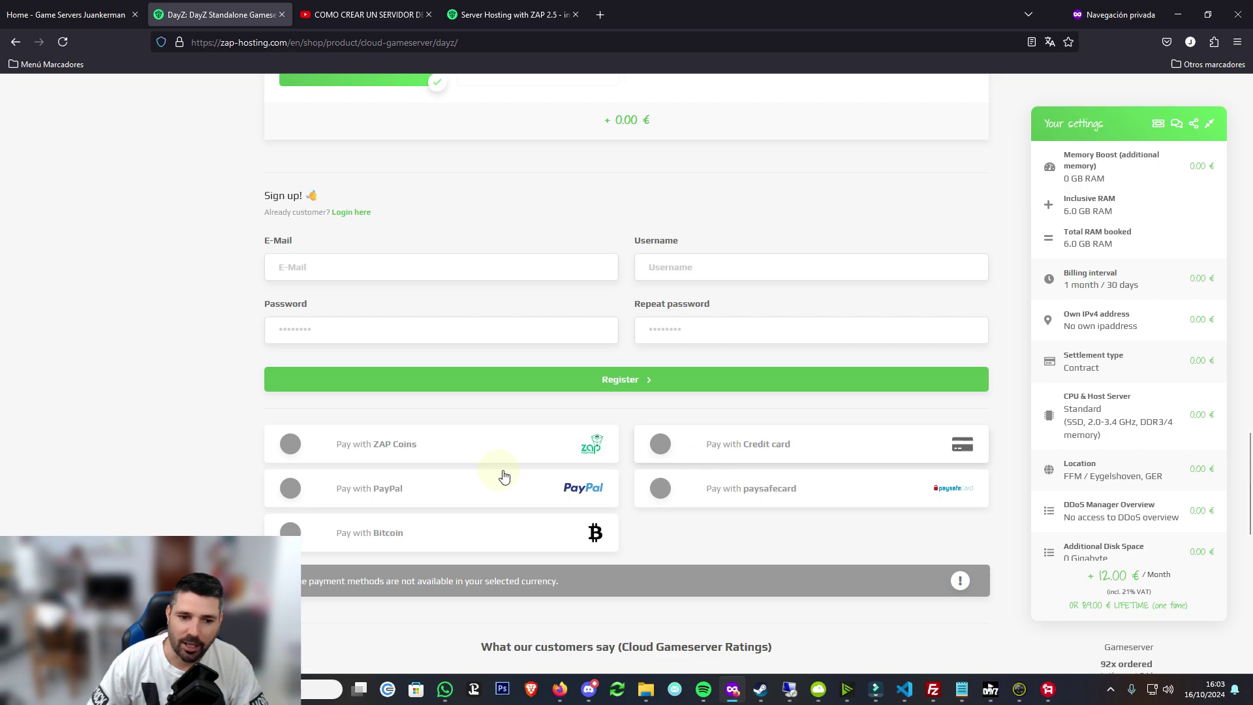
# Step: Select PayPal payment with ZAP-Hosting's general terms and privacy policy accepted, and open the voucher code entry
pyautogui.click(291, 486)
pyautogui.scroll(-2, 307, 515)
pyautogui.click(298, 506)
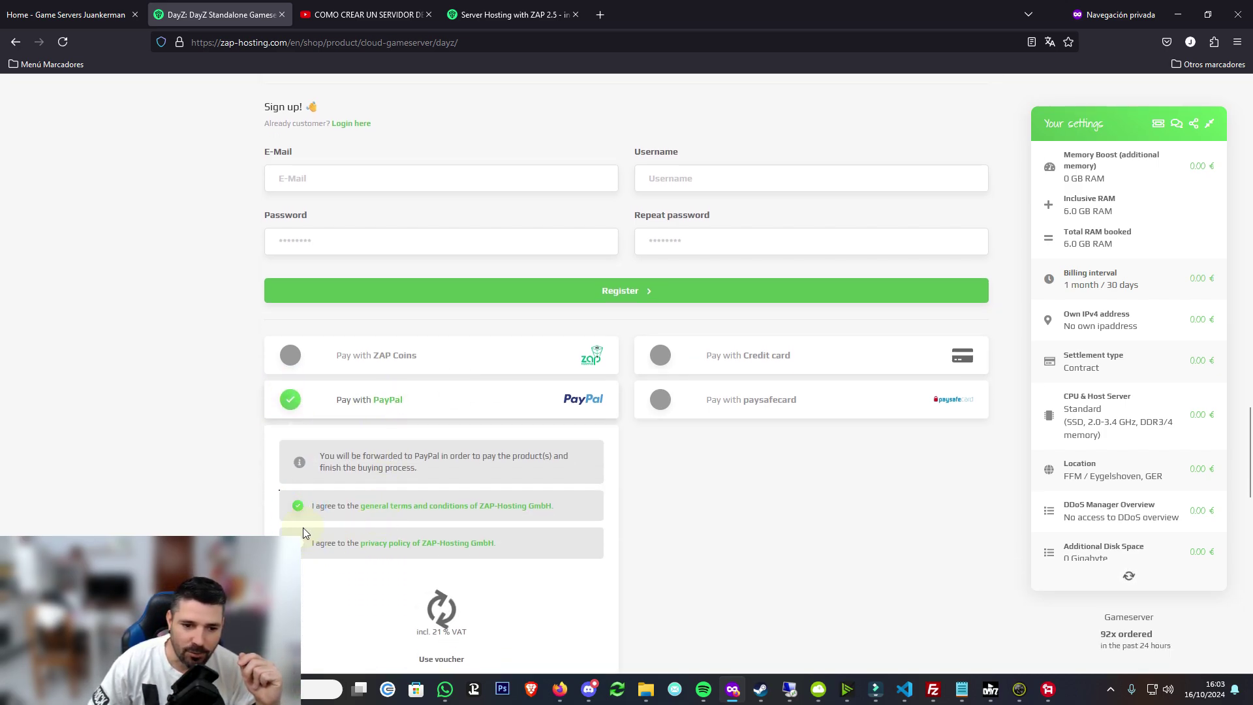
pyautogui.click(298, 542)
pyautogui.scroll(-3, 434, 433)
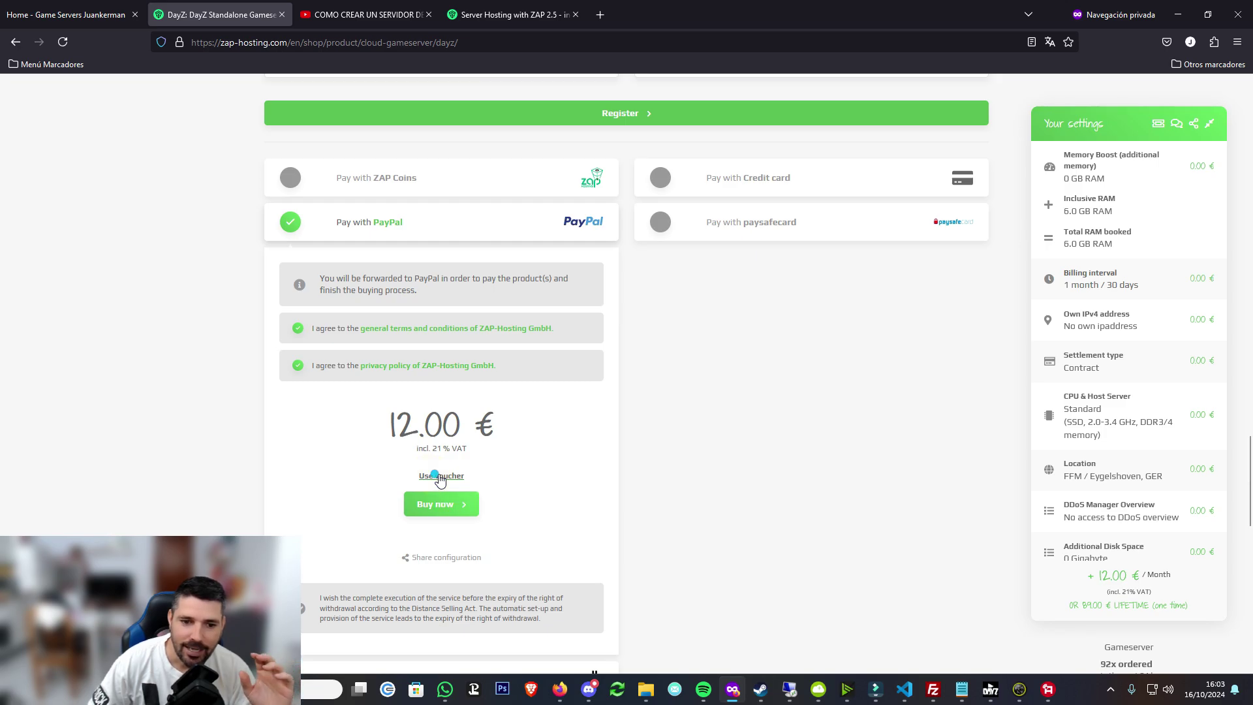
pyautogui.click(439, 477)
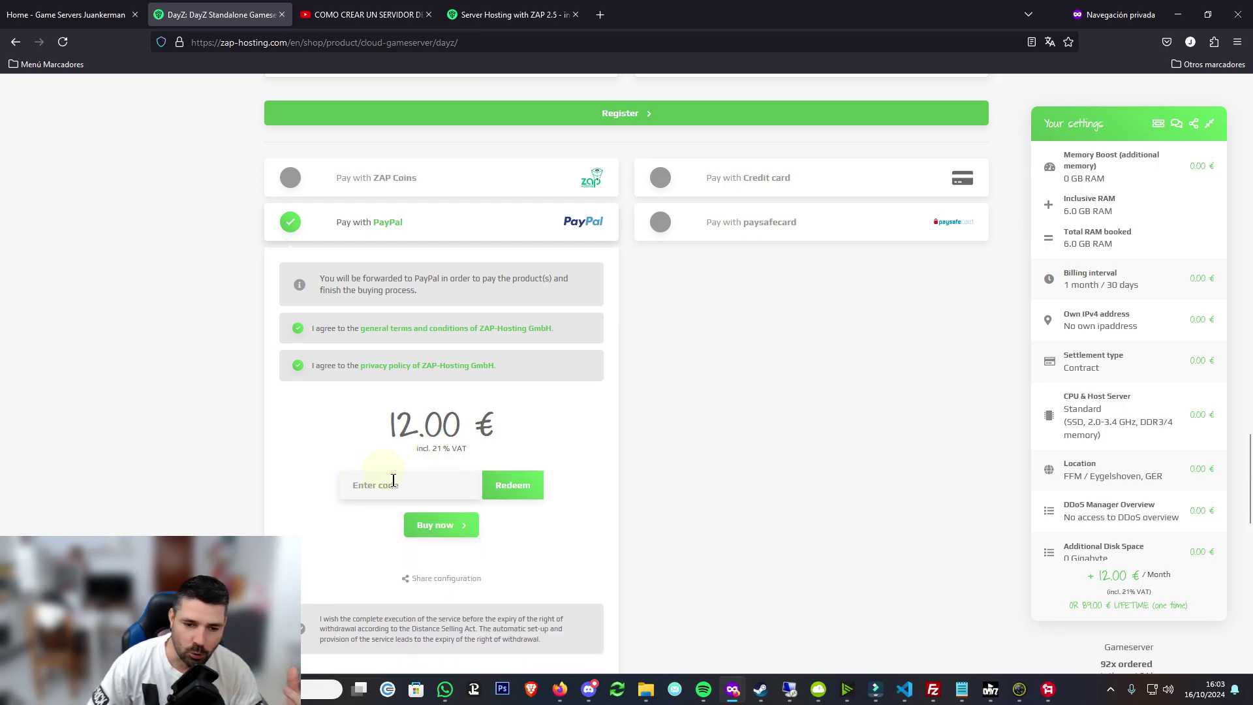
# Step: Review the Juankerman home page for the 20 % discount coupon, its request form and the Discord link
pyautogui.click(124, 15)
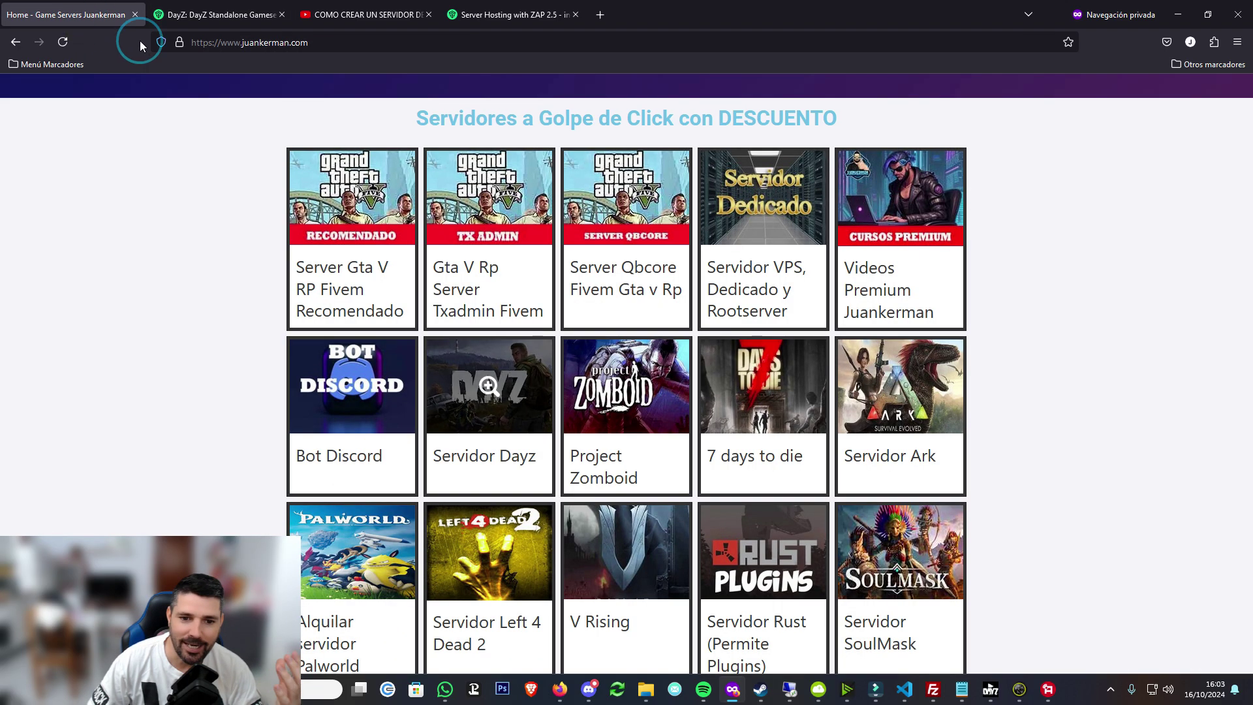
pyautogui.scroll(5, 466, 358)
pyautogui.scroll(1, 468, 359)
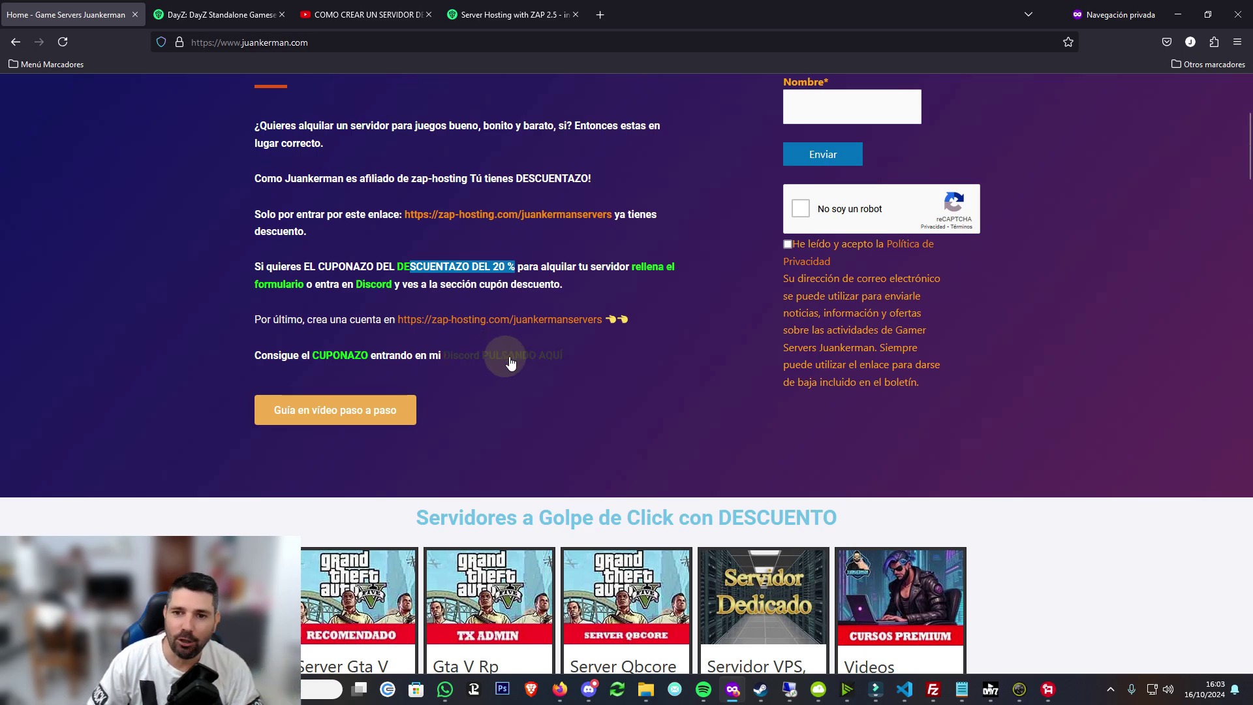
pyautogui.scroll(2, 575, 355)
pyautogui.scroll(1, 576, 360)
pyautogui.click(826, 251)
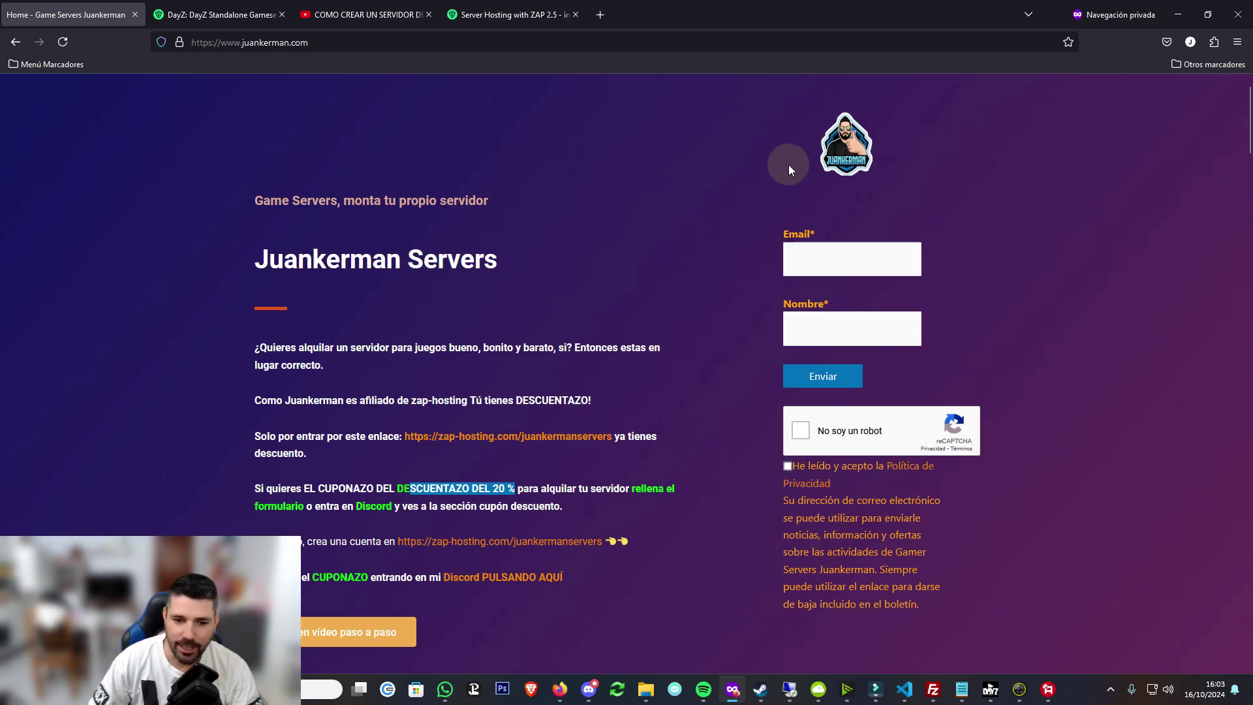
pyautogui.scroll(-1, 456, 570)
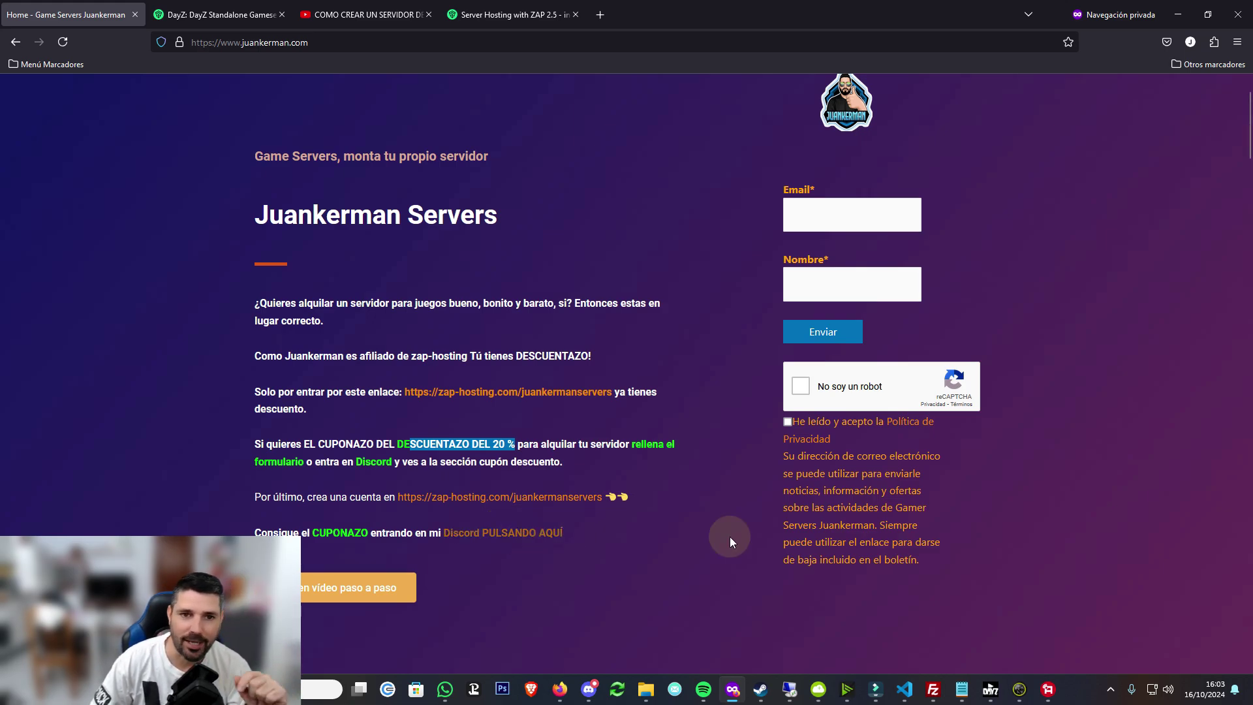
# Step: Return to the DayZ server order and show the available billing intervals
pyautogui.click(502, 15)
pyautogui.click(257, 14)
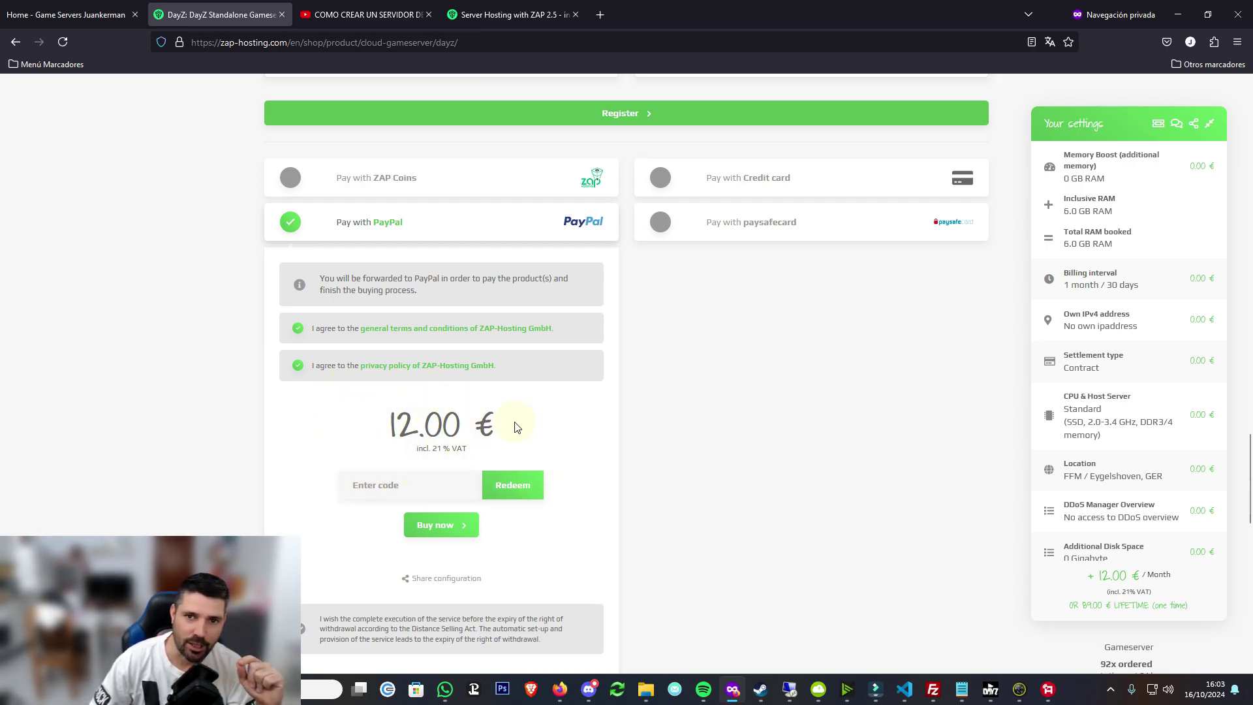
pyautogui.scroll(15, 535, 470)
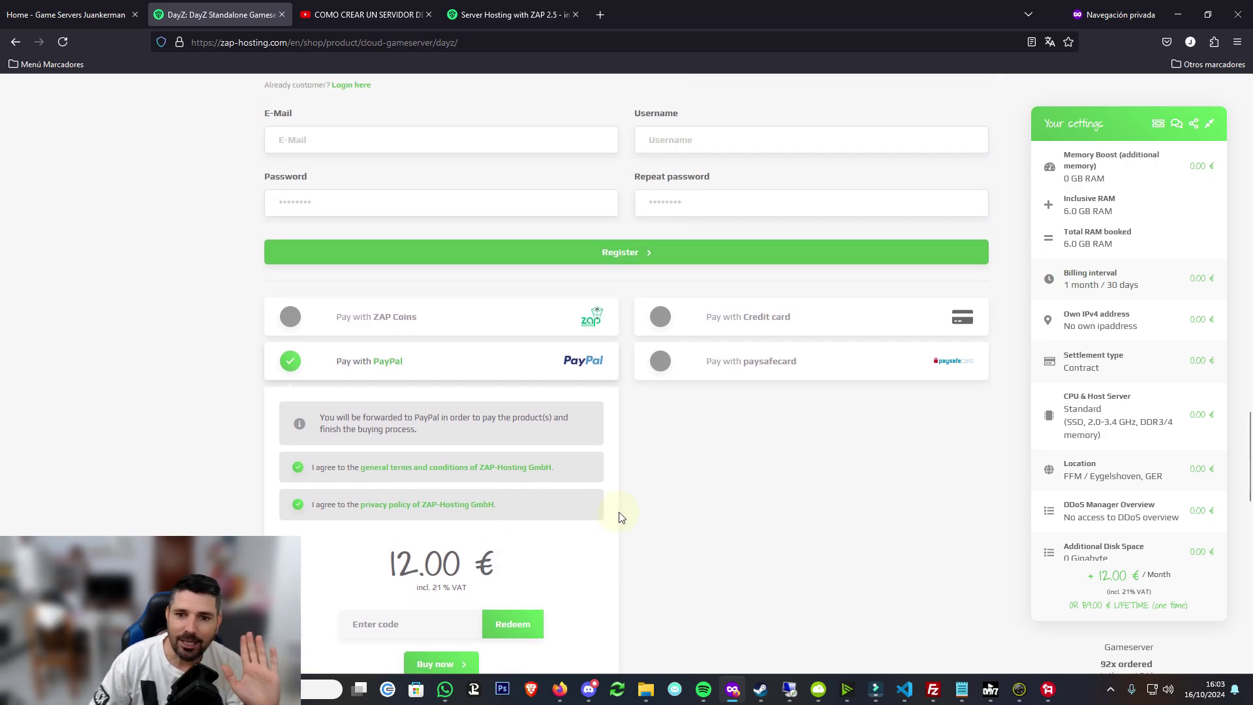
pyautogui.scroll(2, 656, 539)
pyautogui.click(753, 484)
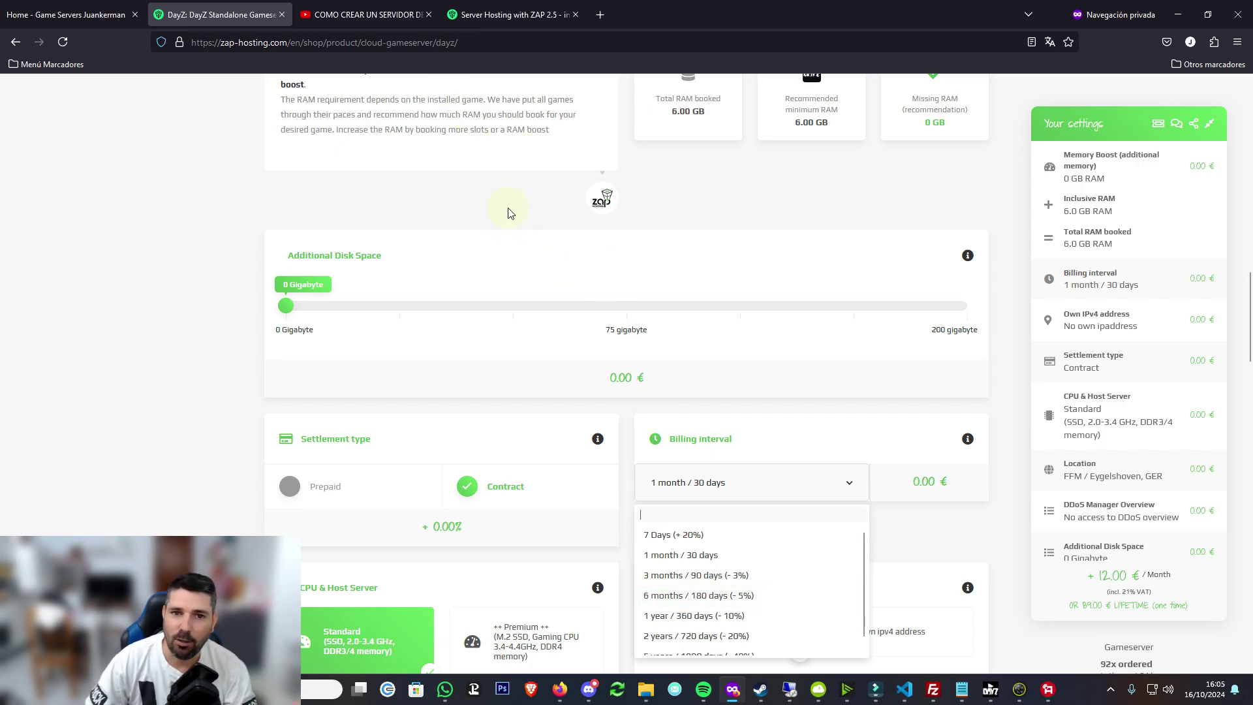
# Step: Switch to the YouTube DayZ server tutorial and look through the videos in its playlist
pyautogui.click(363, 14)
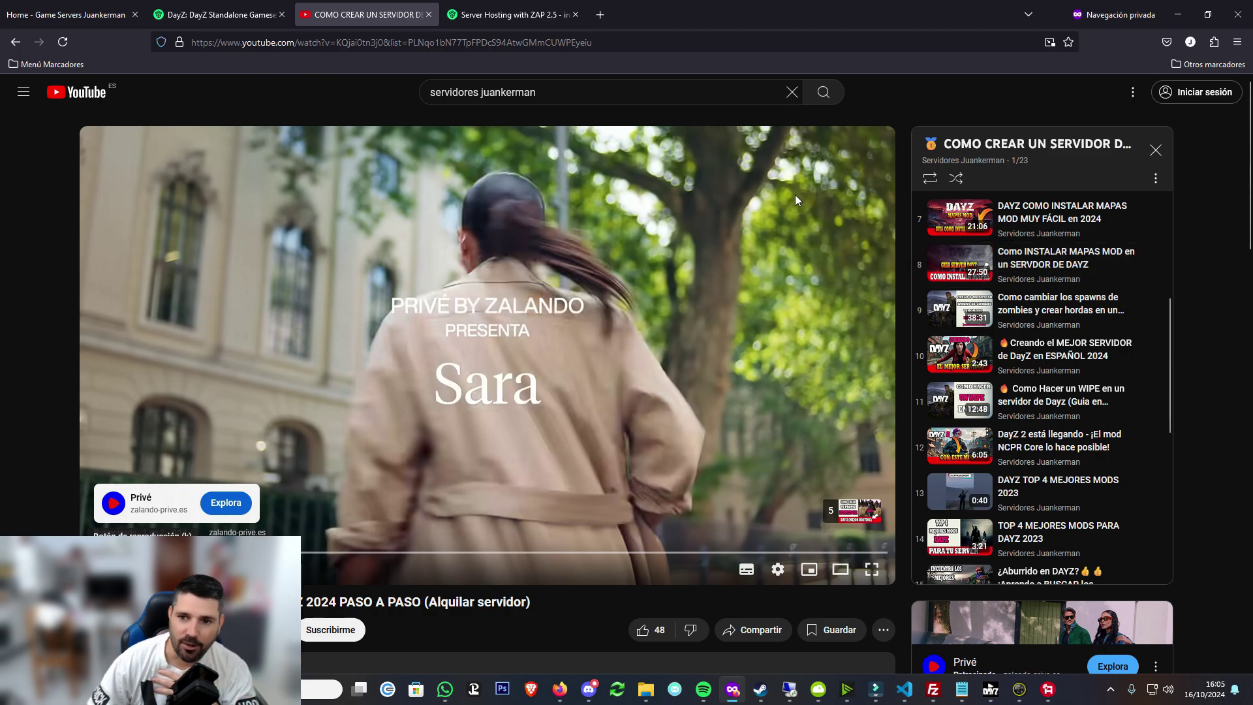
pyautogui.scroll(-5, 1033, 313)
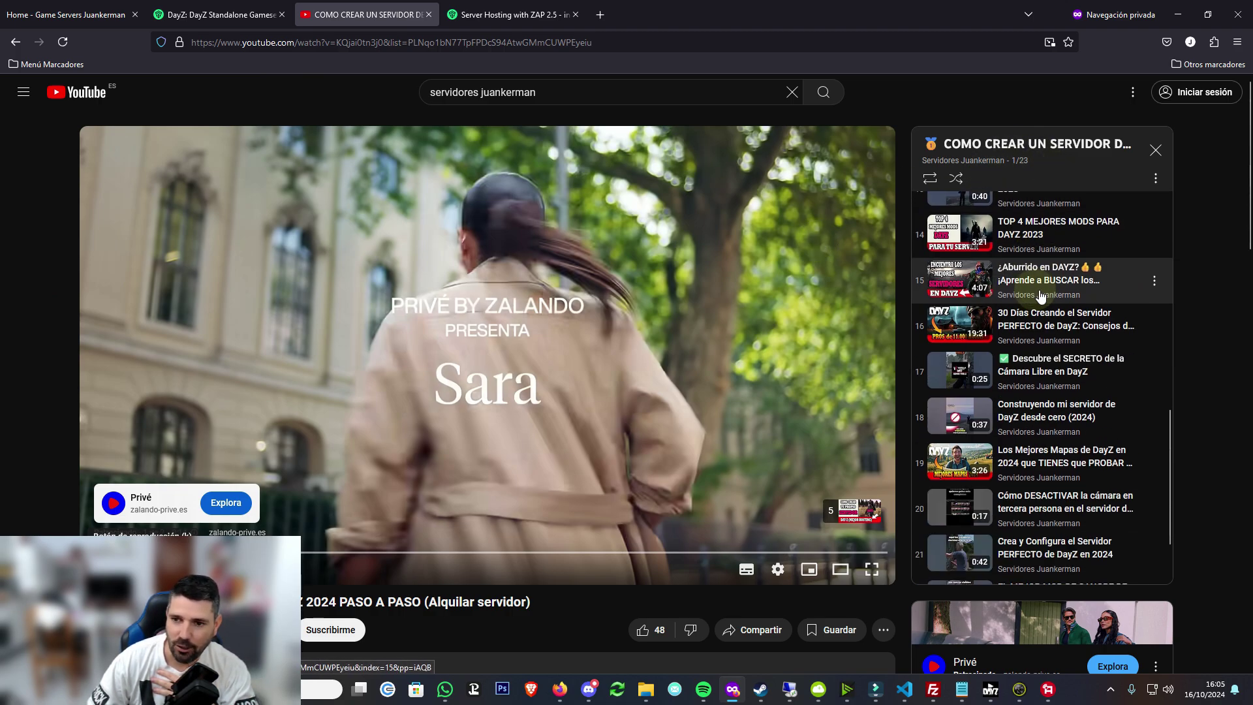
pyautogui.scroll(4, 1033, 314)
pyautogui.scroll(3, 1032, 313)
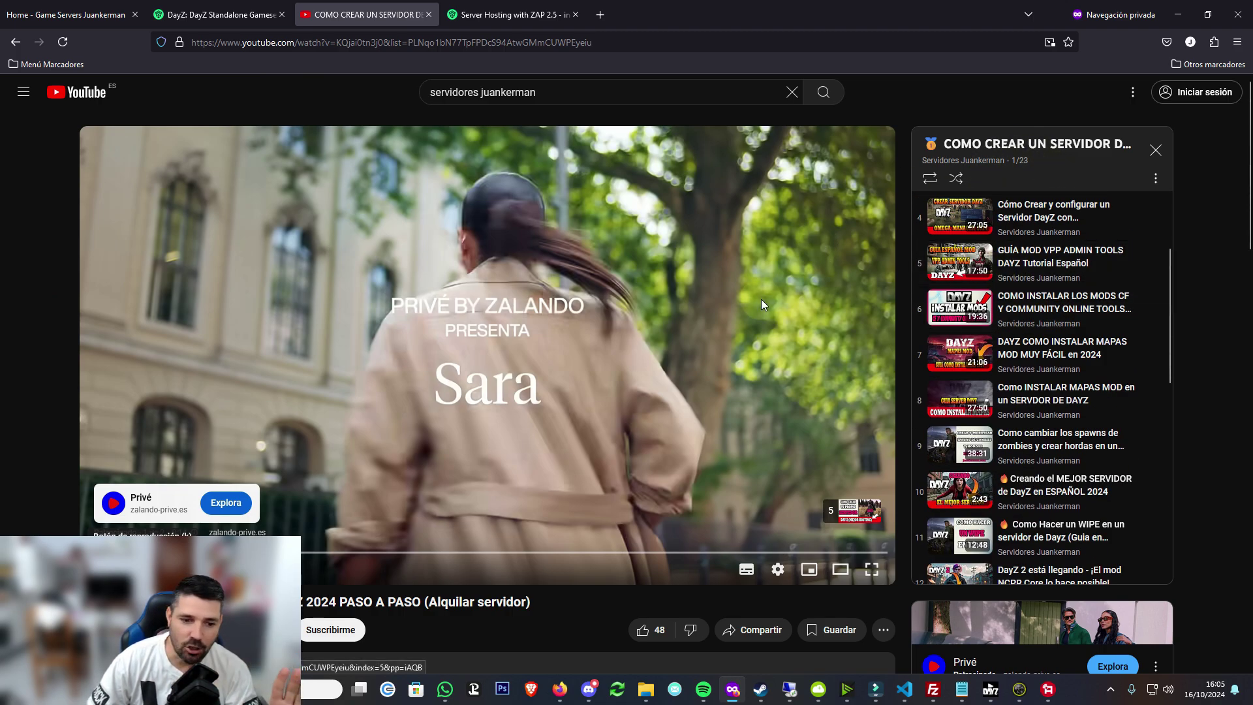
# Step: Expand the DayZ tutorial video's description and open its linktr.ee/juankerman link
pyautogui.scroll(-6, 445, 356)
pyautogui.click(97, 307)
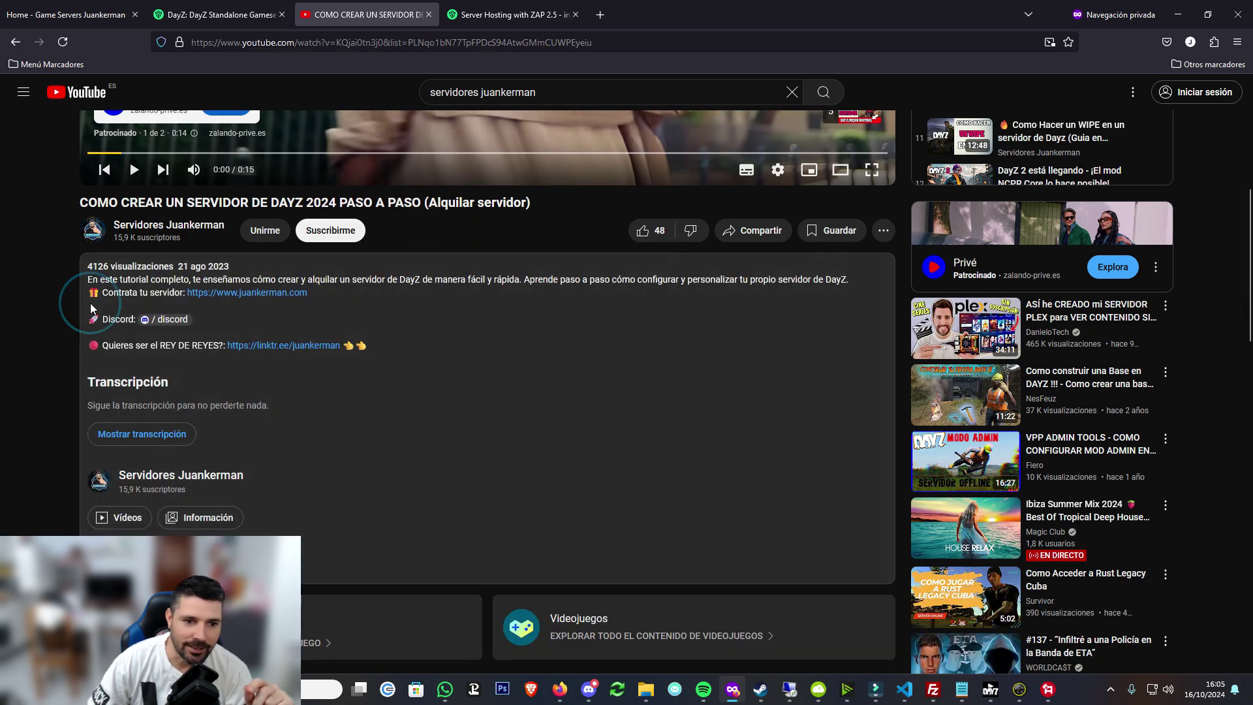
pyautogui.click(295, 346)
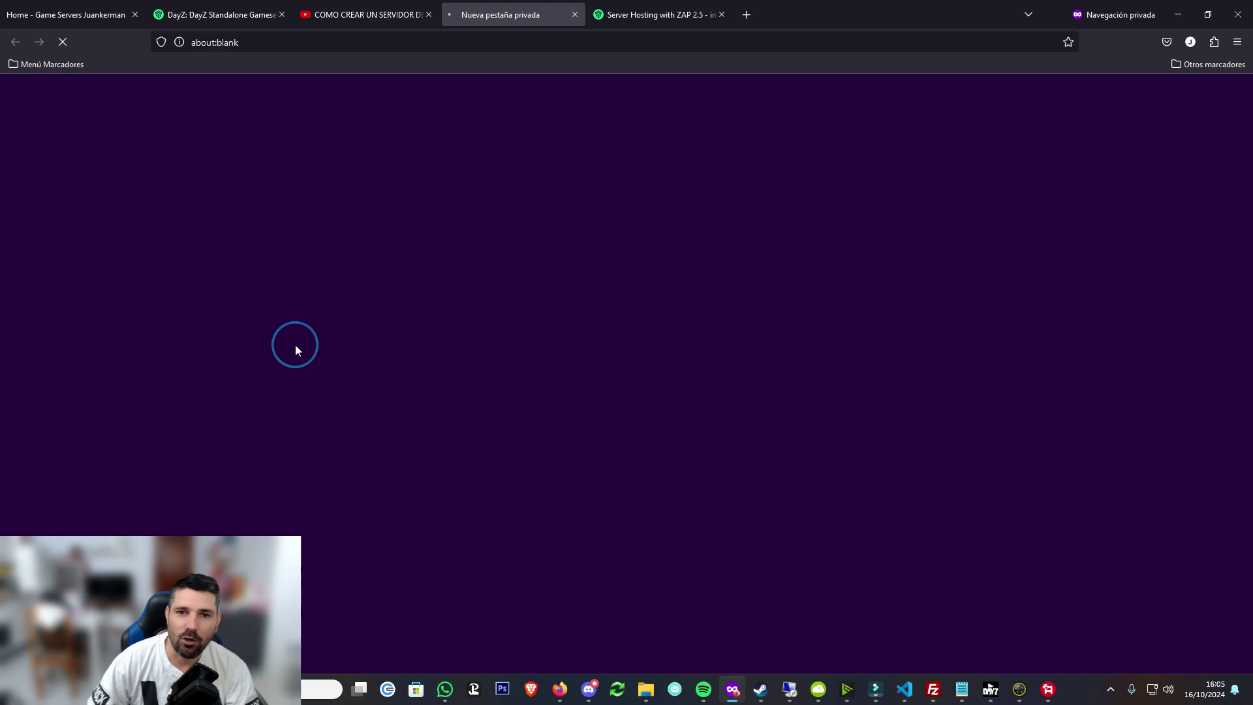